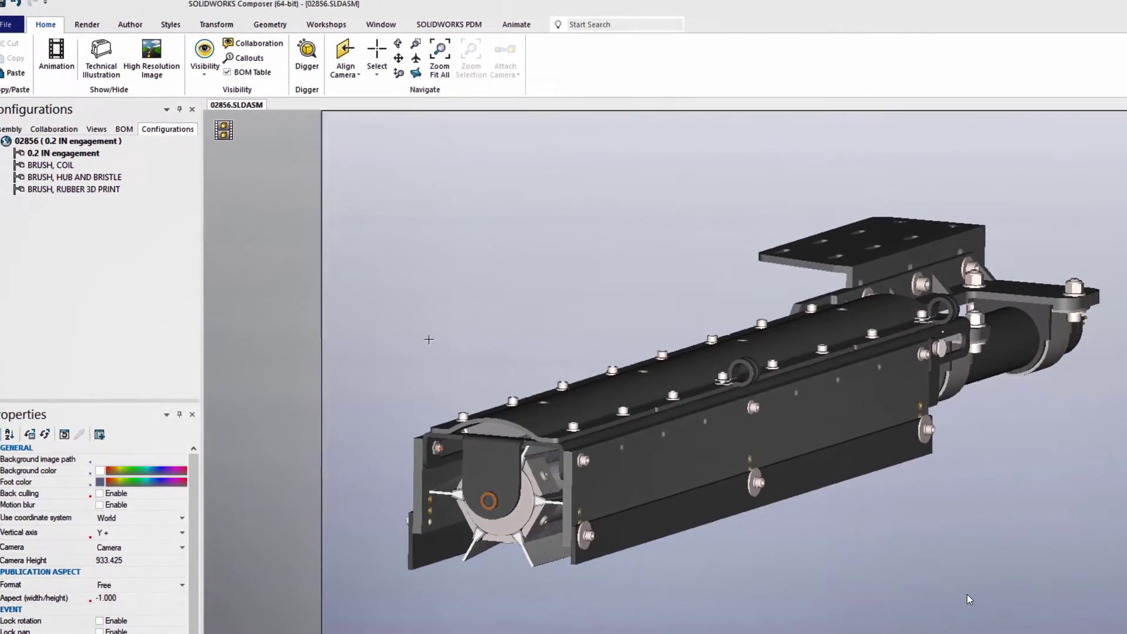
Step: Set the render mode to Flat Technical and create a view of the full assembly
{"action": "left_click", "coordinate": [96, 129]}
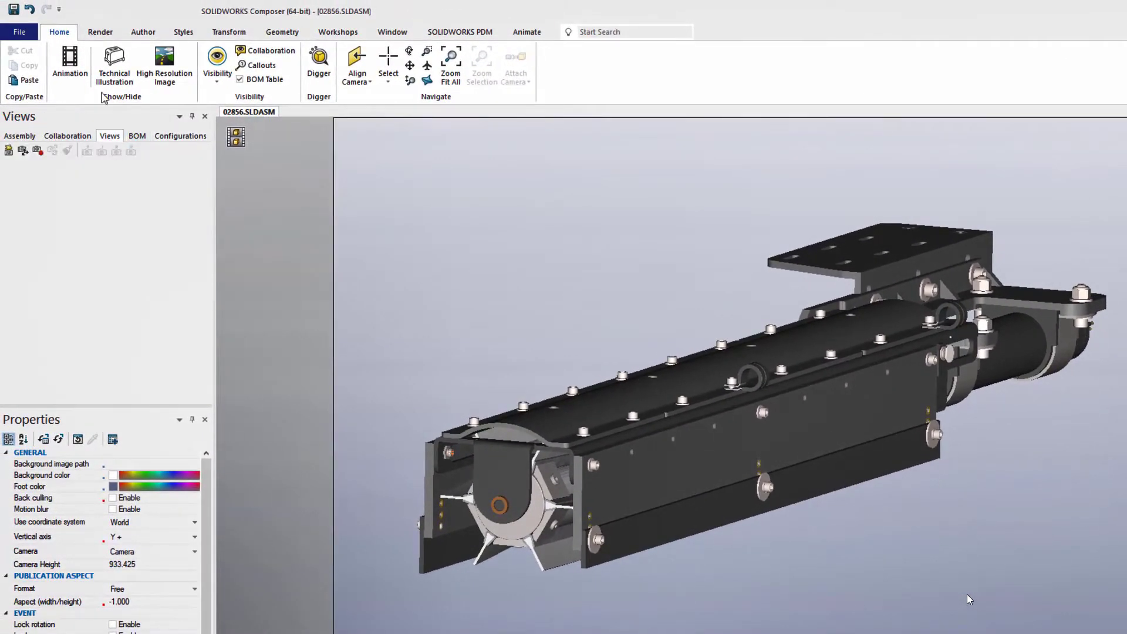
{"action": "left_click", "coordinate": [97, 33]}
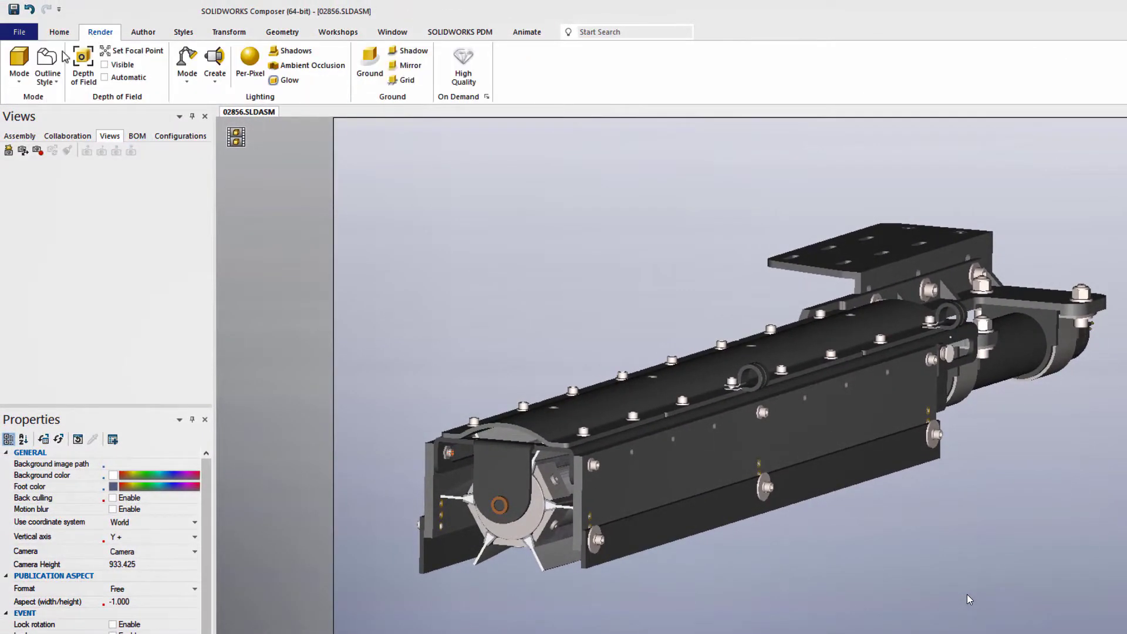
{"action": "left_click", "coordinate": [19, 73]}
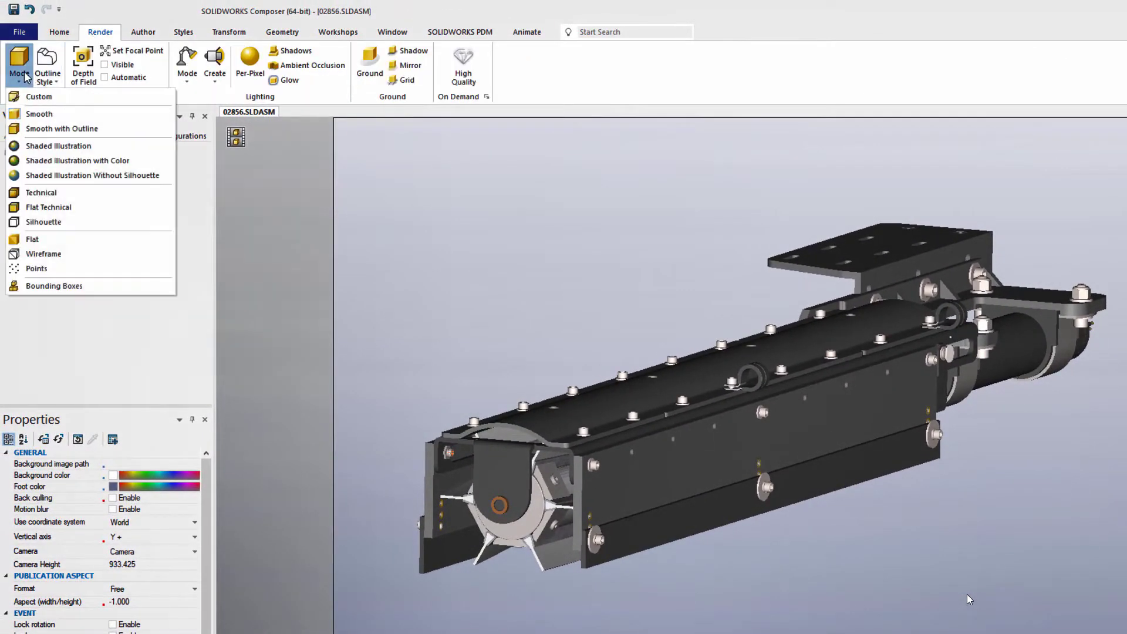
{"action": "left_click", "coordinate": [60, 208]}
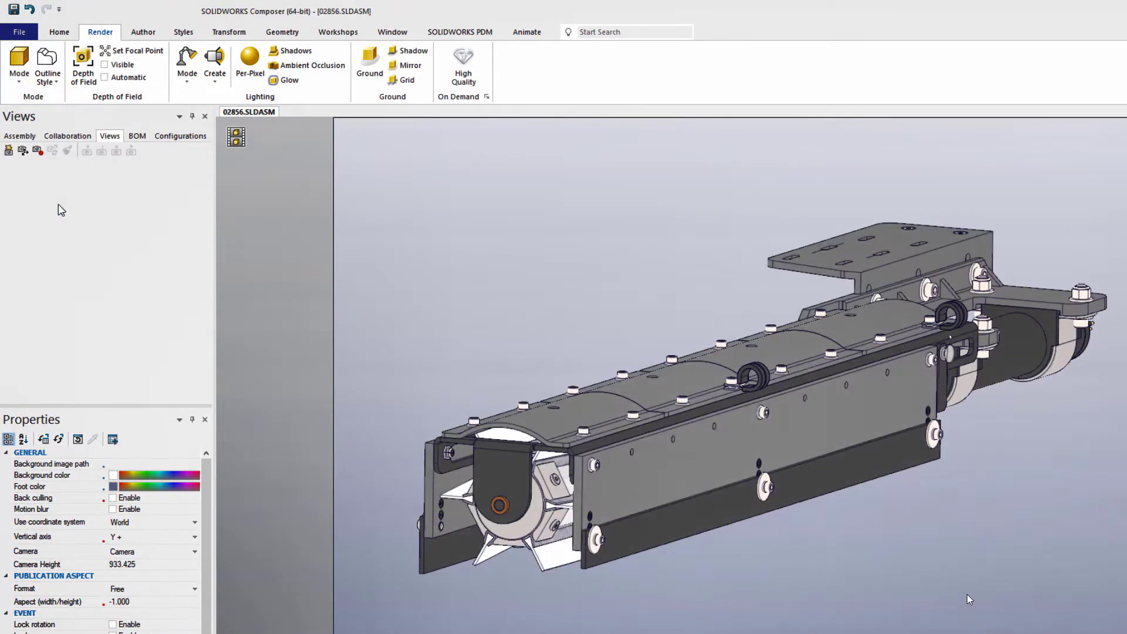
{"action": "left_click", "coordinate": [8, 151]}
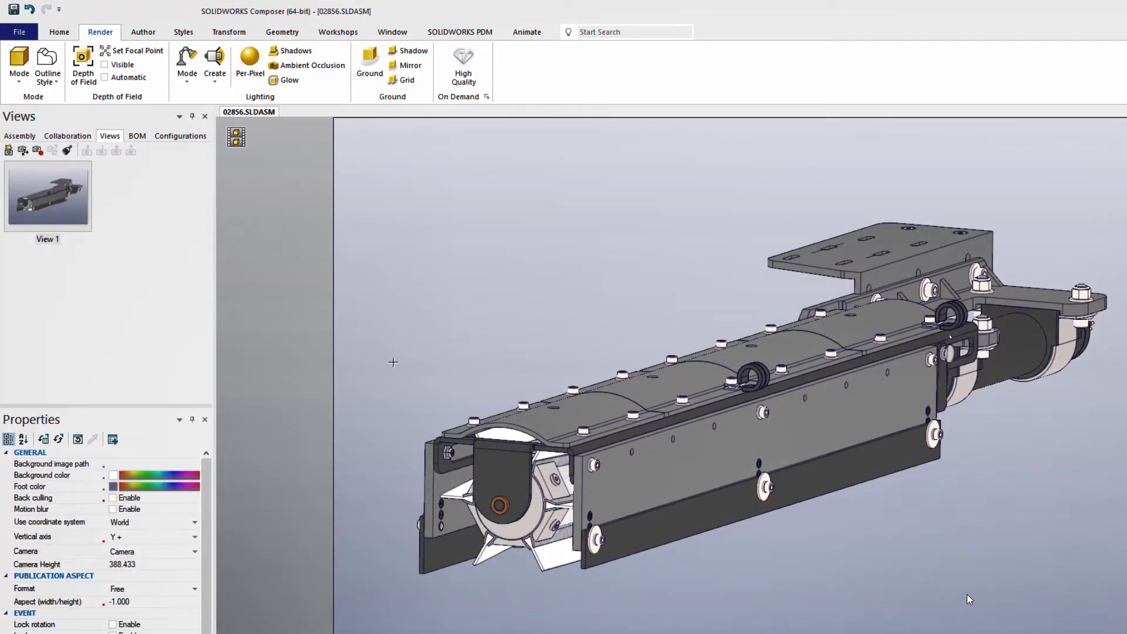
Step: Select the long side panel and, in the document's selection properties, show hidden edges for selection and highlight and set selection color intensity to high
{"action": "left_click", "coordinate": [631, 483]}
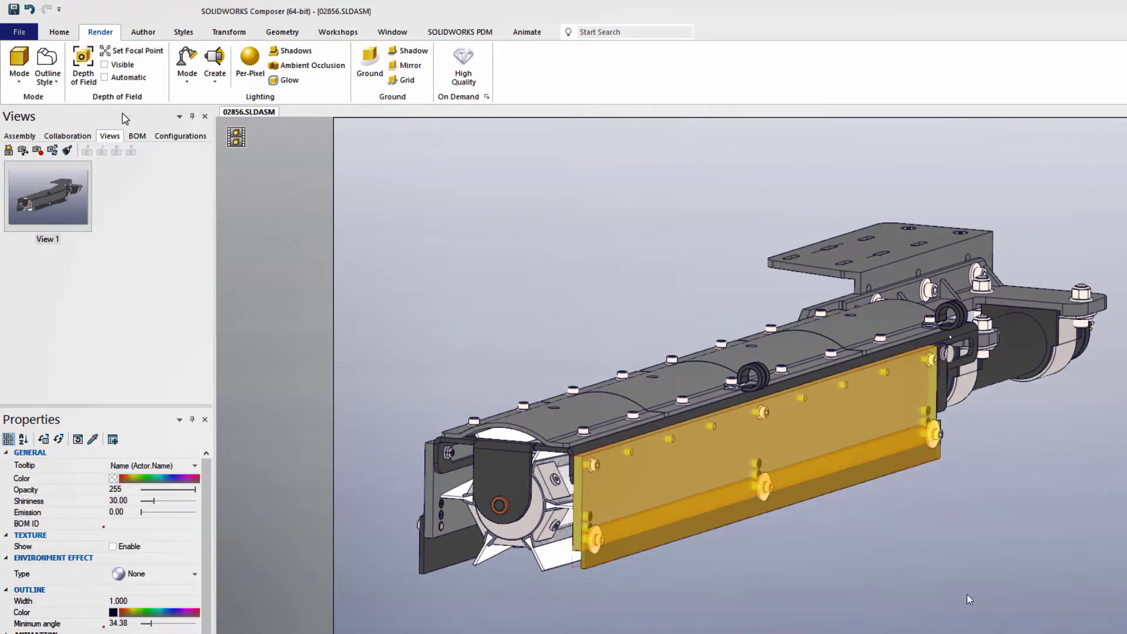
{"action": "left_click", "coordinate": [20, 32]}
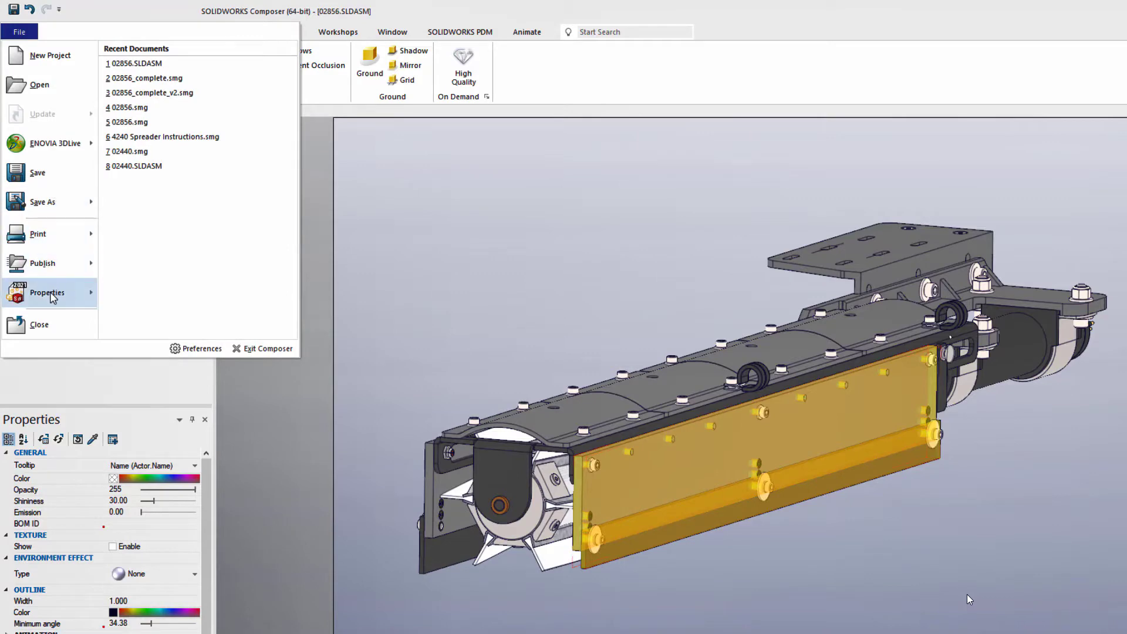
{"action": "mouse_move", "coordinate": [52, 297]}
{"action": "left_click", "coordinate": [168, 103]}
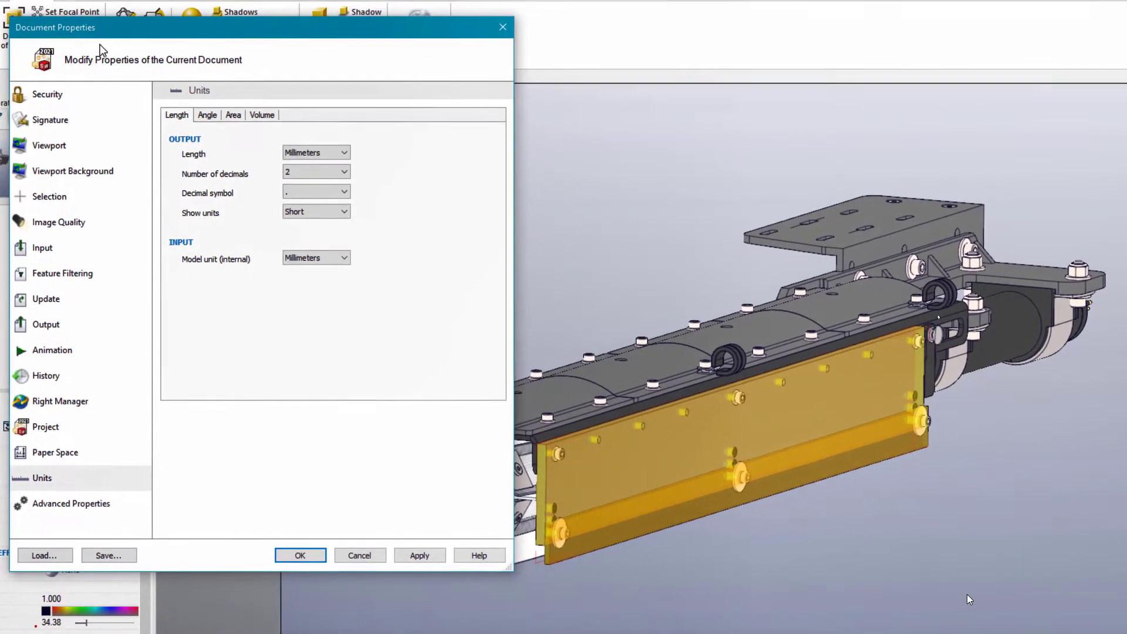
{"action": "left_click", "coordinate": [53, 197]}
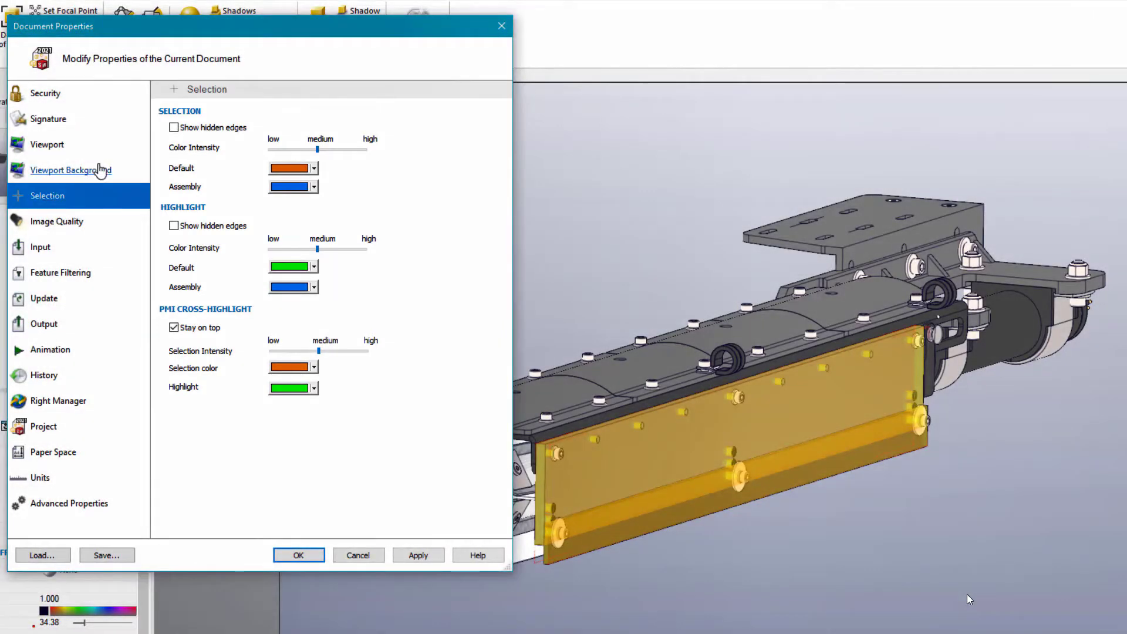
{"action": "left_click", "coordinate": [173, 128]}
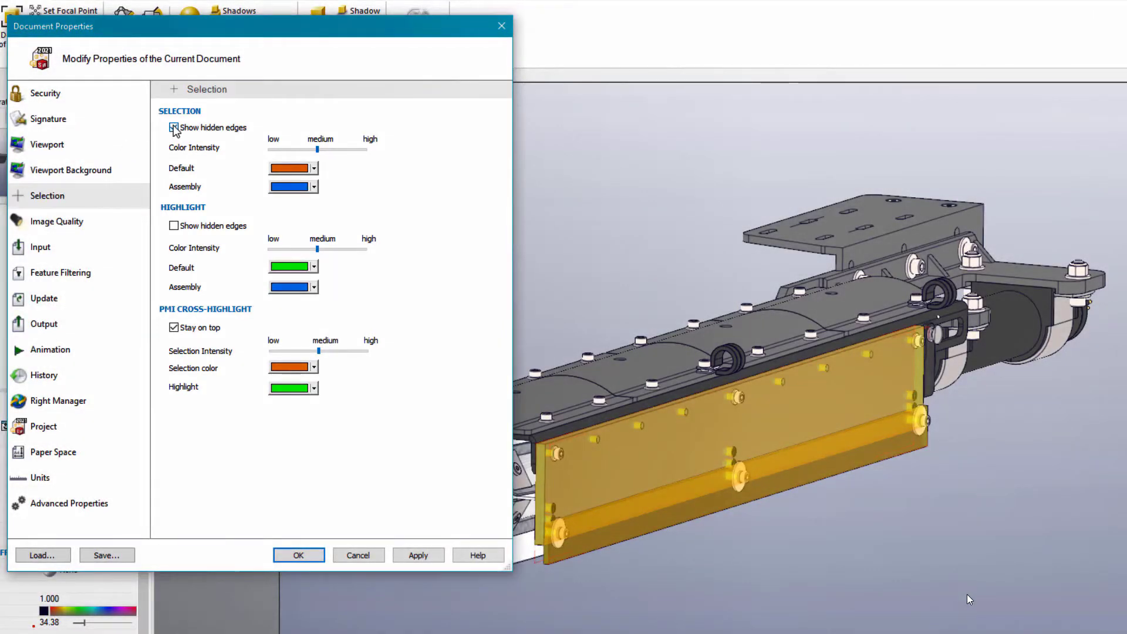
{"action": "left_click", "coordinate": [174, 226]}
{"action": "left_click_drag", "start_coordinate": [321, 149], "coordinate": [374, 156]}
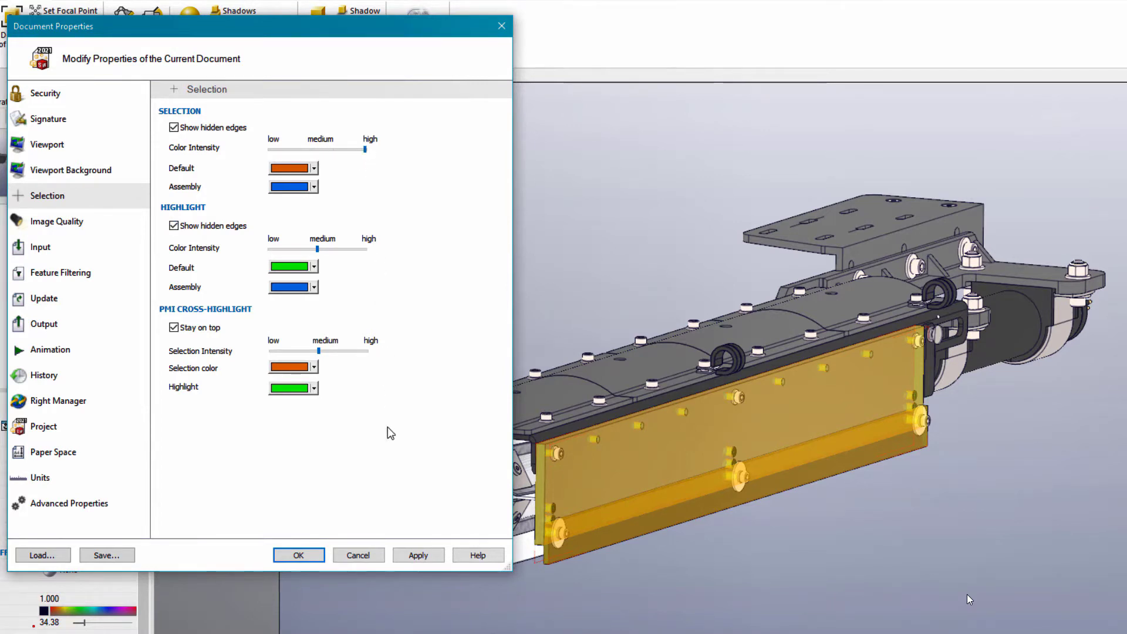
{"action": "left_click", "coordinate": [417, 554]}
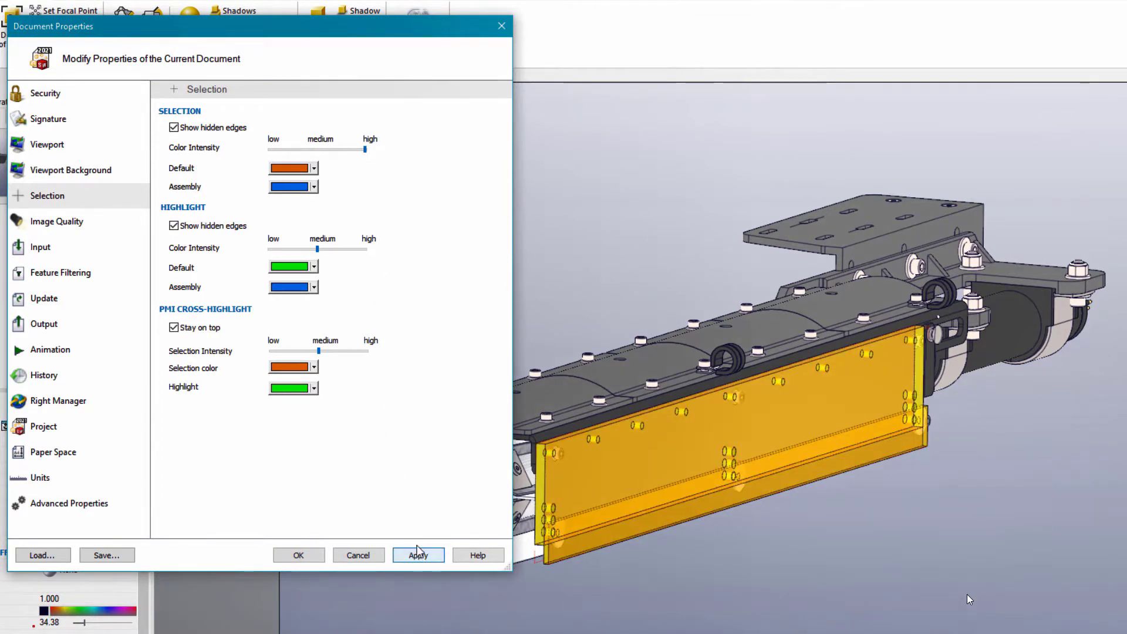
Step: Set the default selection color to red and turn off the viewport background gradient
{"action": "left_click", "coordinate": [314, 168]}
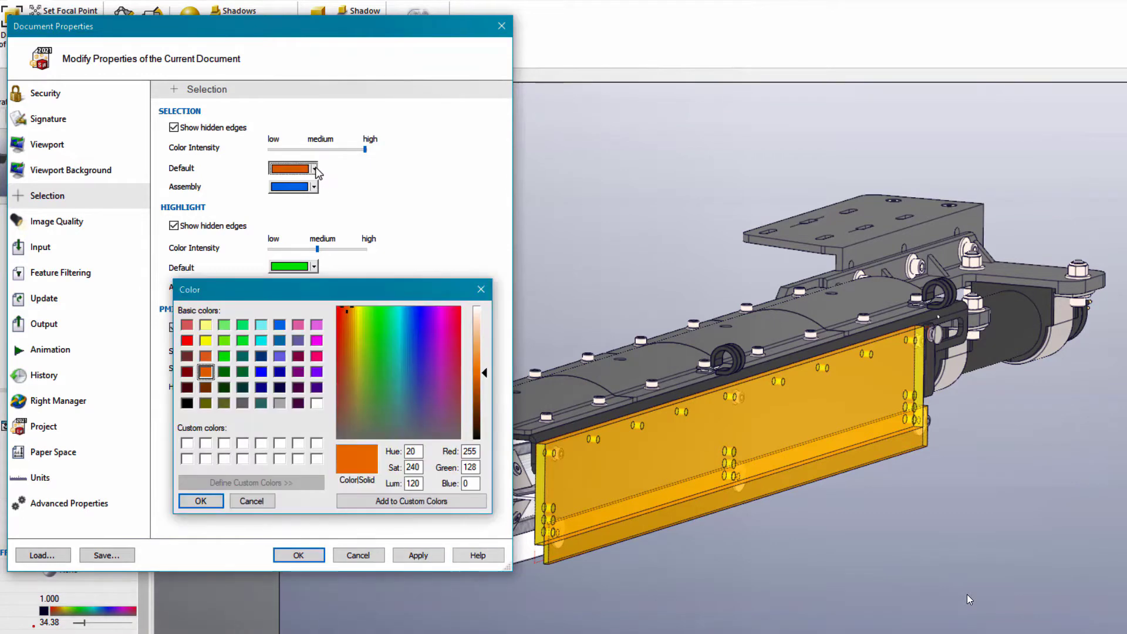
{"action": "left_click", "coordinate": [187, 340]}
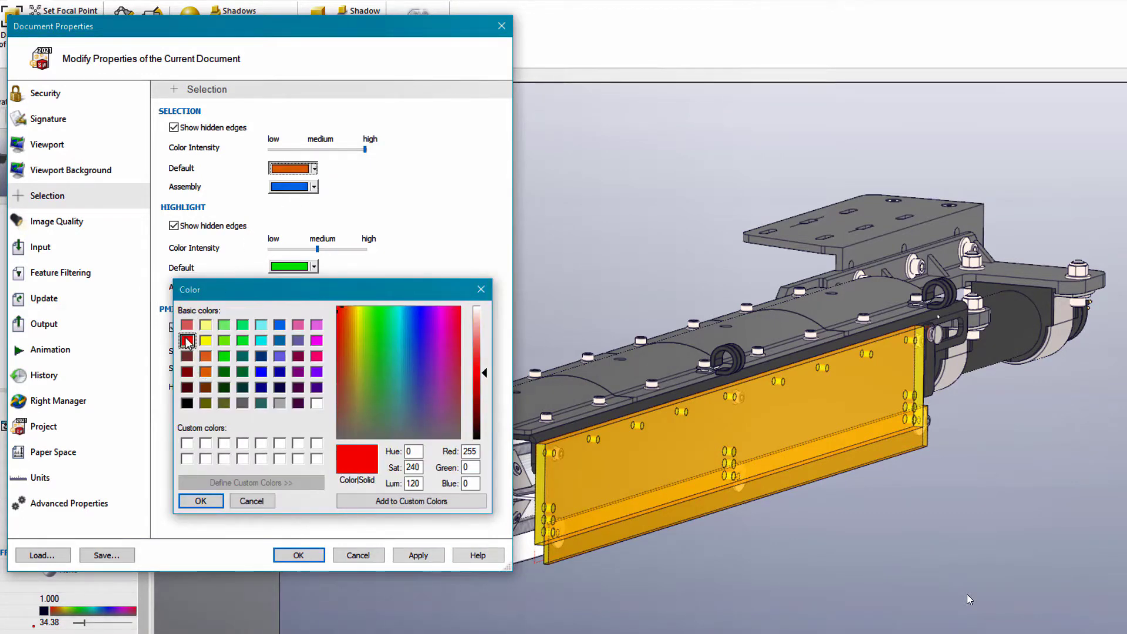
{"action": "left_click", "coordinate": [201, 501]}
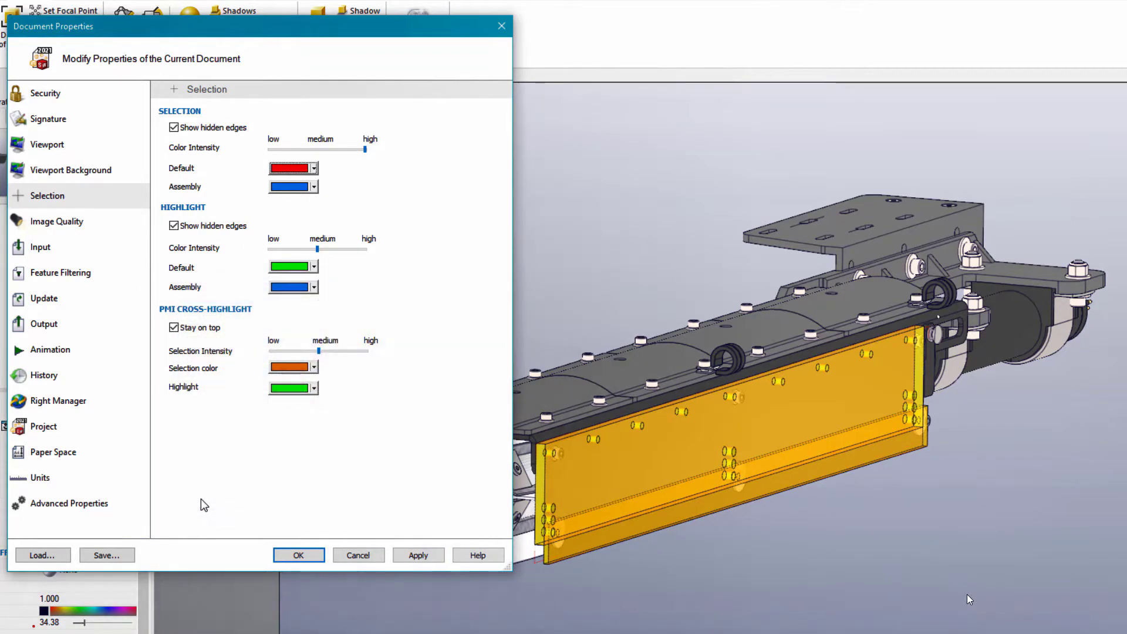
{"action": "left_click", "coordinate": [409, 557]}
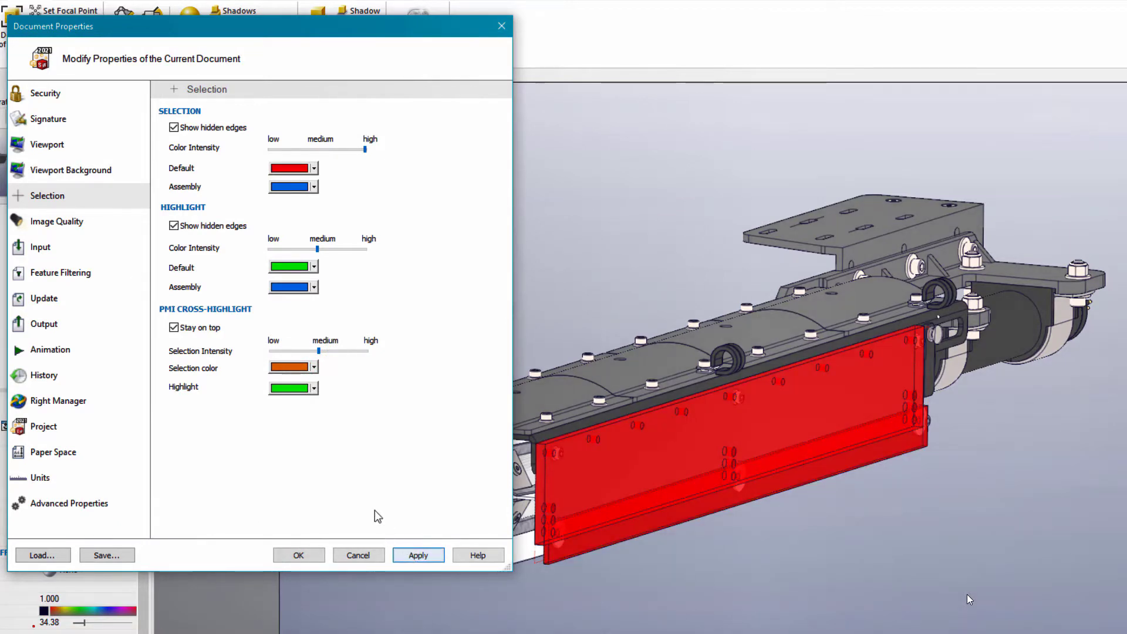
{"action": "left_click", "coordinate": [92, 173]}
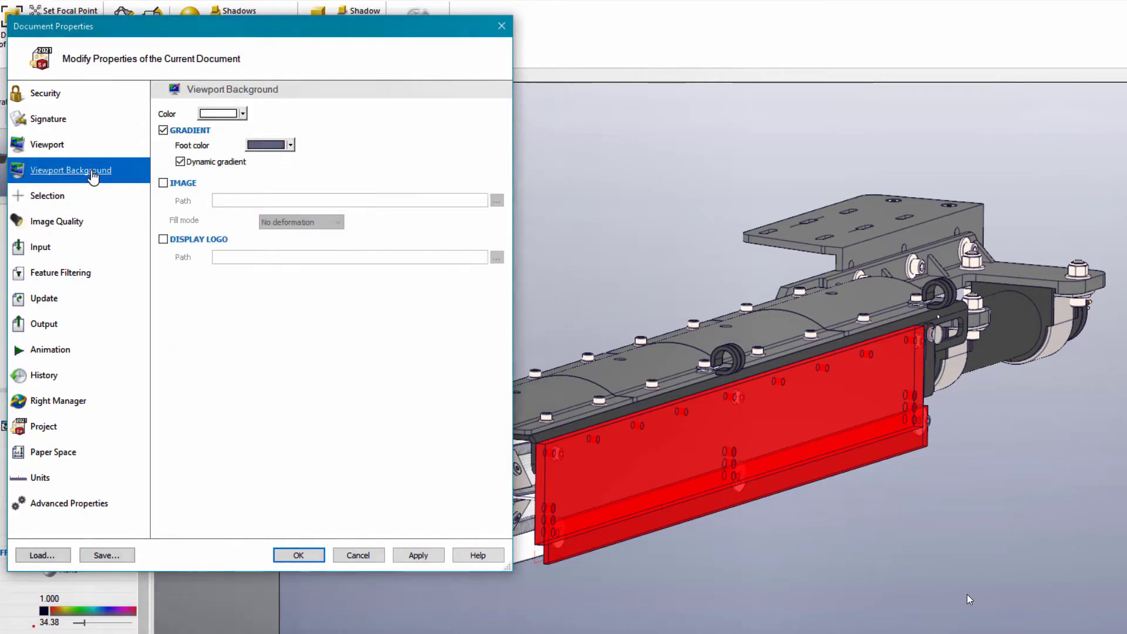
{"action": "left_click", "coordinate": [163, 130]}
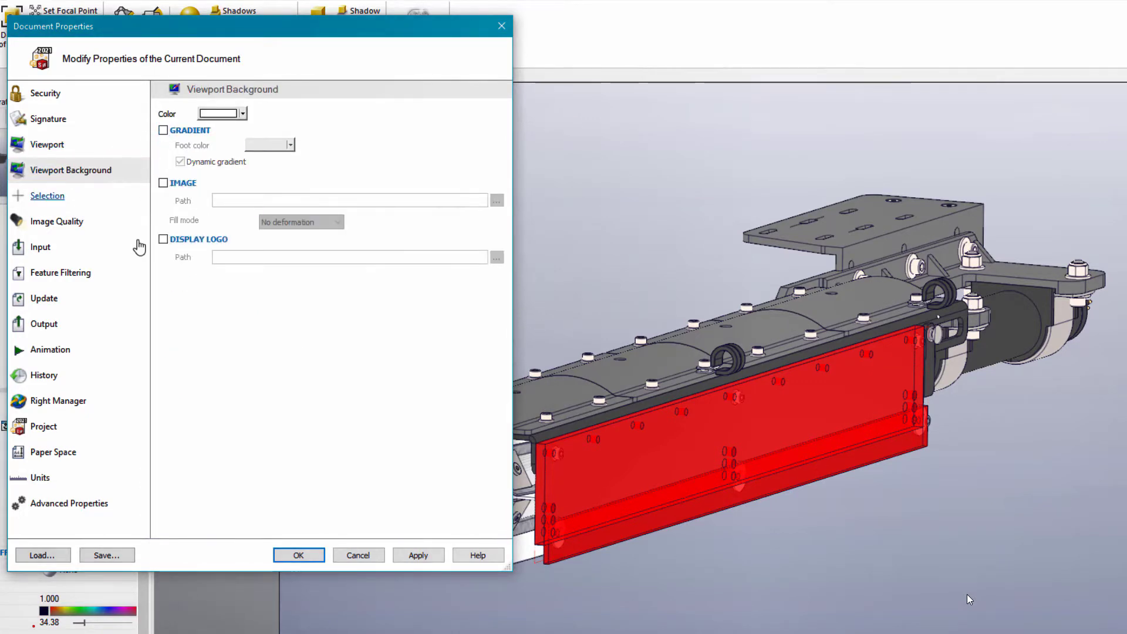
Step: Set the paper space to a custom format 90 mm wide and 160 mm high
{"action": "left_click", "coordinate": [57, 455]}
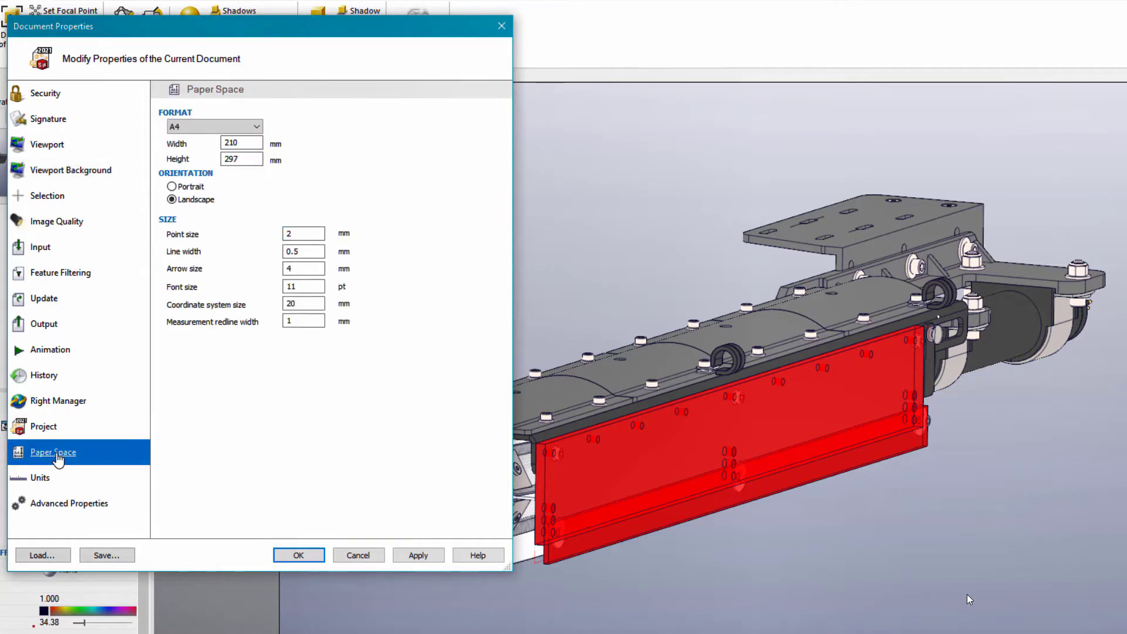
{"action": "left_click", "coordinate": [206, 128]}
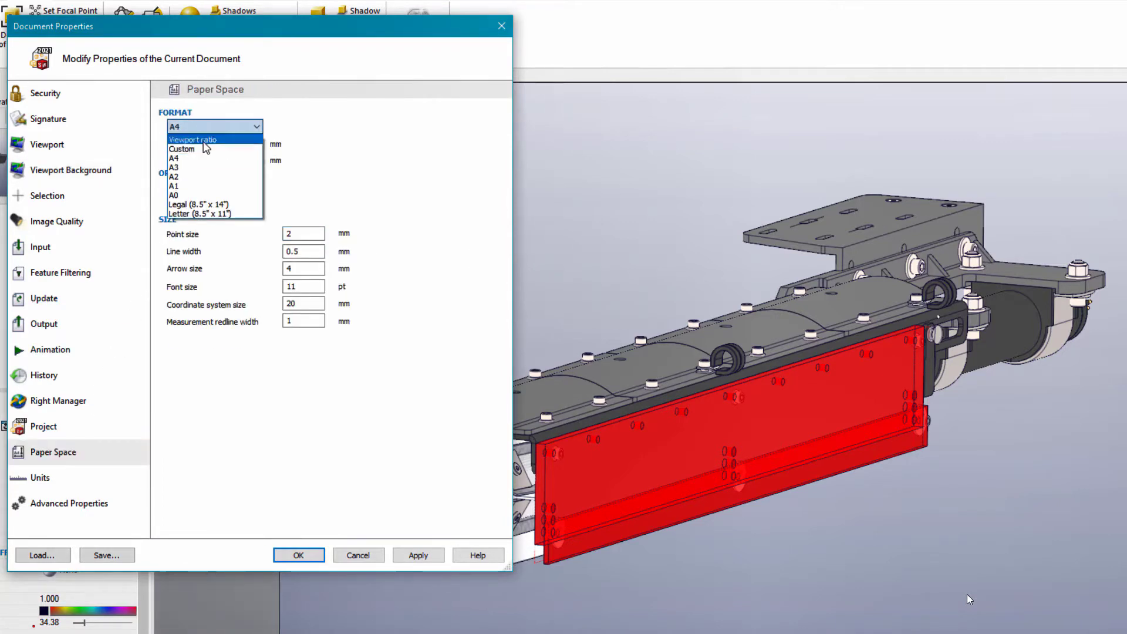
{"action": "left_click", "coordinate": [202, 146]}
{"action": "double_click", "coordinate": [245, 161]}
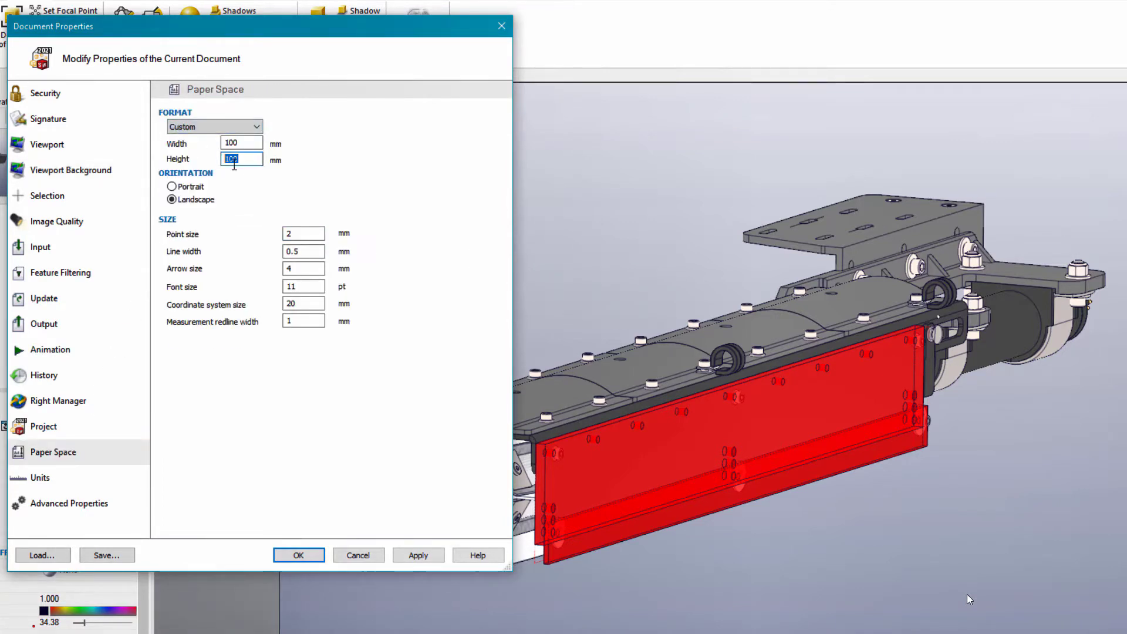
{"action": "type", "text": "16"}
{"action": "left_click_drag", "start_coordinate": [256, 144], "coordinate": [192, 143]}
{"action": "type", "text": "90"}
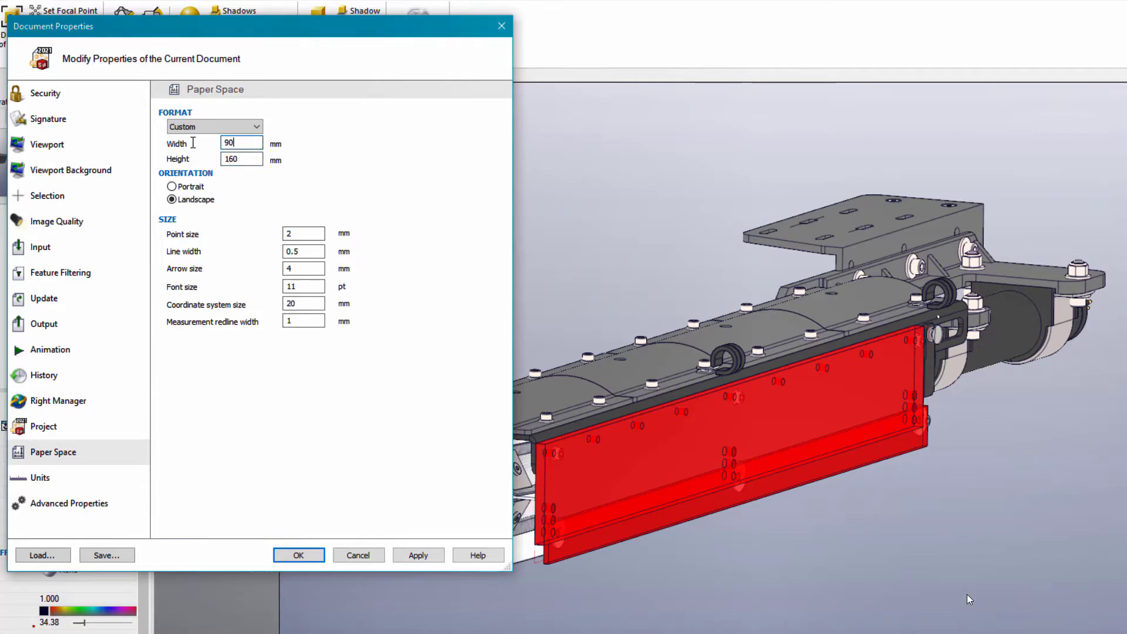
Step: Set the output length unit to inches and apply the document properties
{"action": "left_click", "coordinate": [77, 478]}
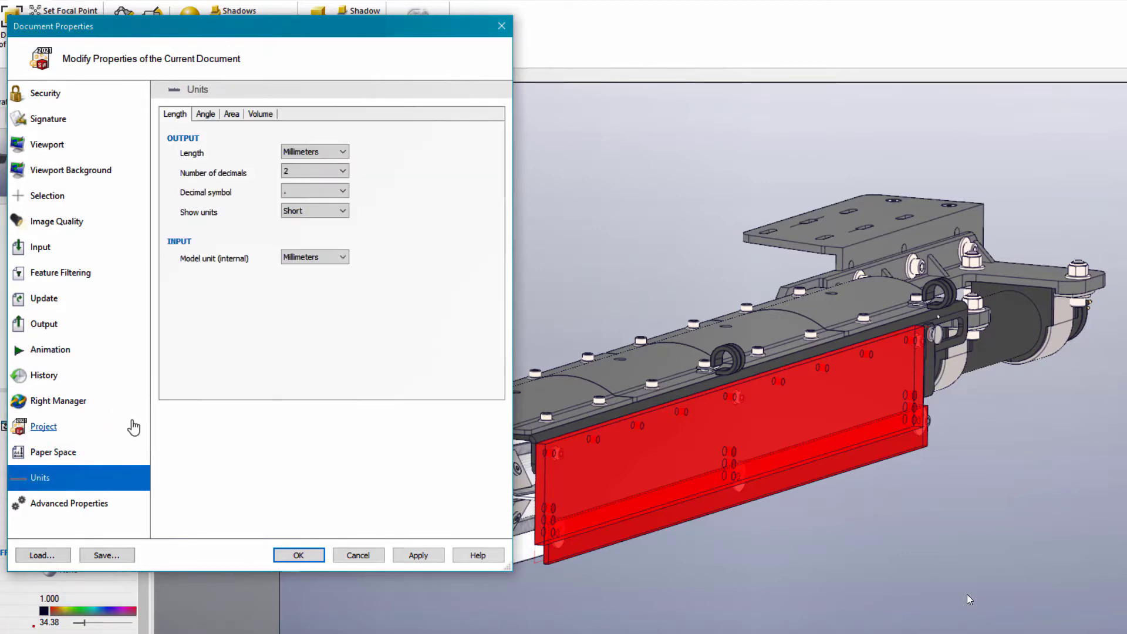
{"action": "left_click", "coordinate": [314, 151]}
{"action": "left_click", "coordinate": [305, 201]}
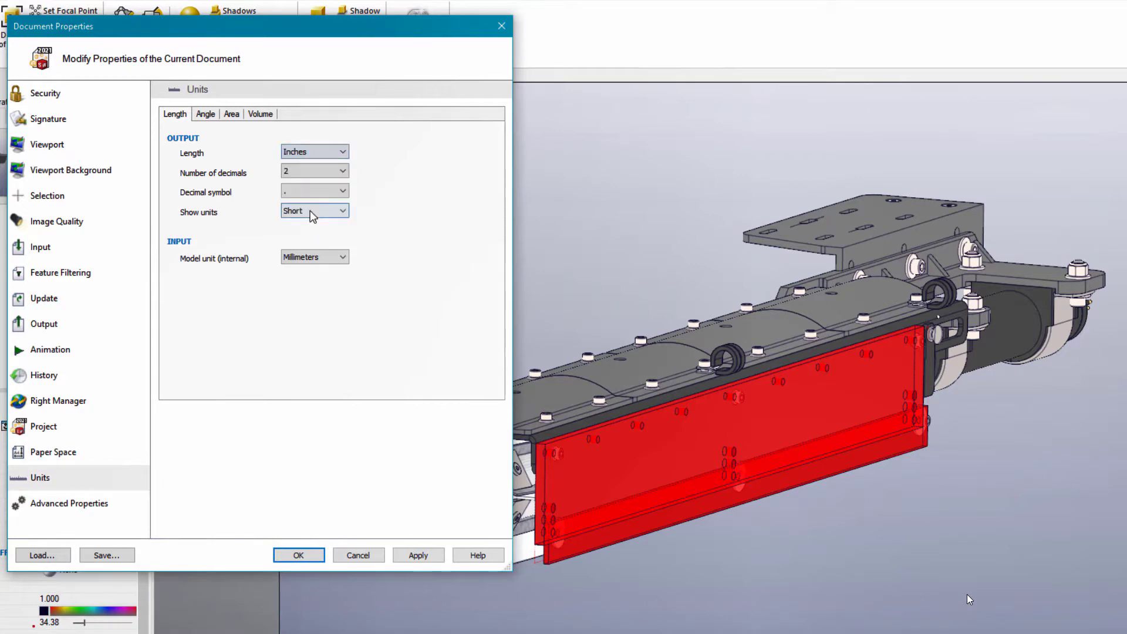
{"action": "left_click", "coordinate": [416, 555]}
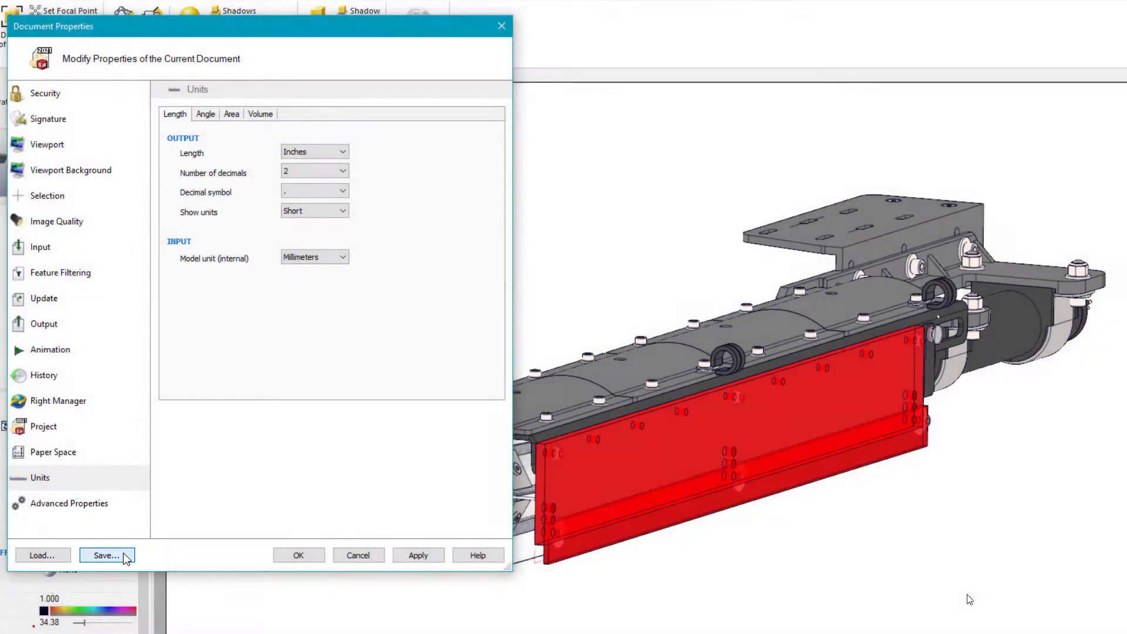
Step: Save the document properties as a profile named "Composer Doc Properties" in the CAD DATA folder
{"action": "left_click", "coordinate": [126, 556]}
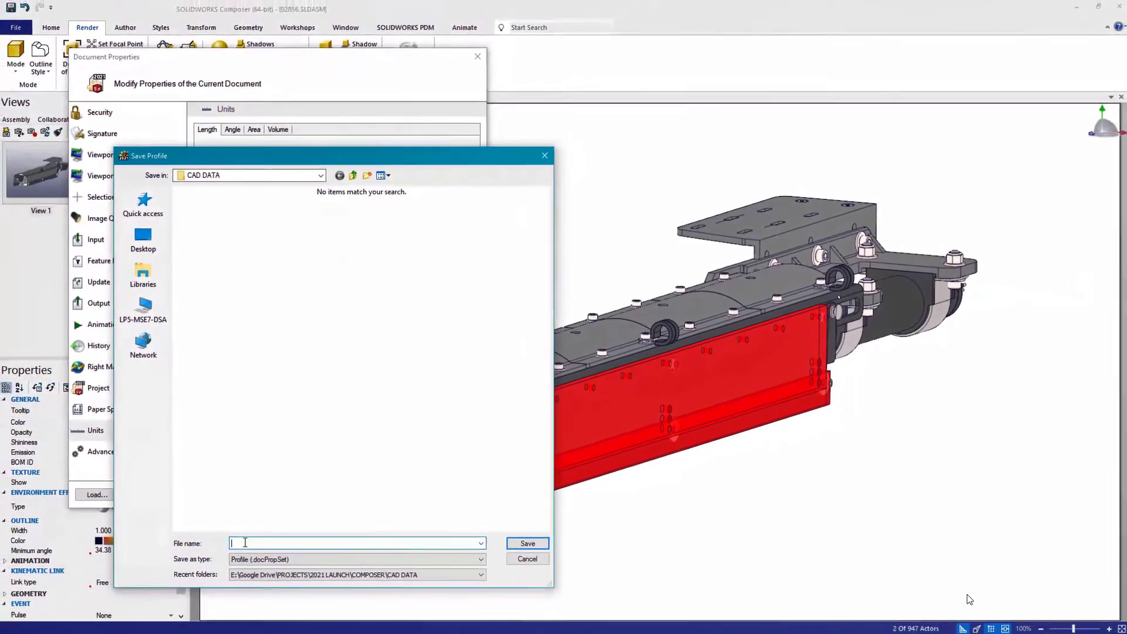
{"action": "type", "text": "Co"}
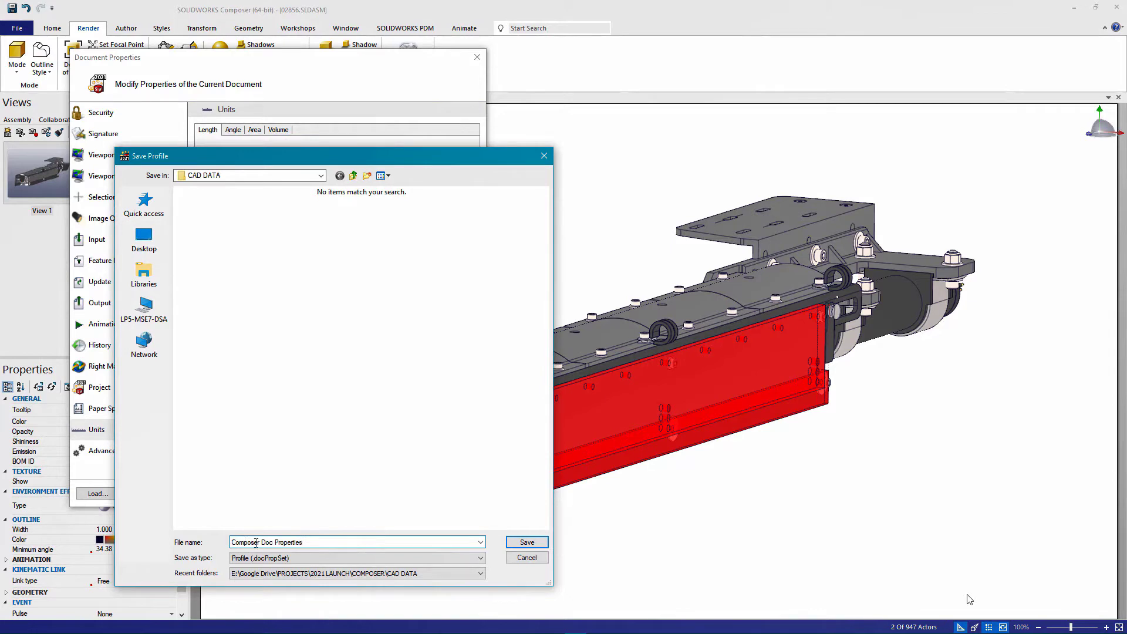
{"action": "type", "text": "mposer Doc Properties"}
{"action": "left_click", "coordinate": [527, 543]}
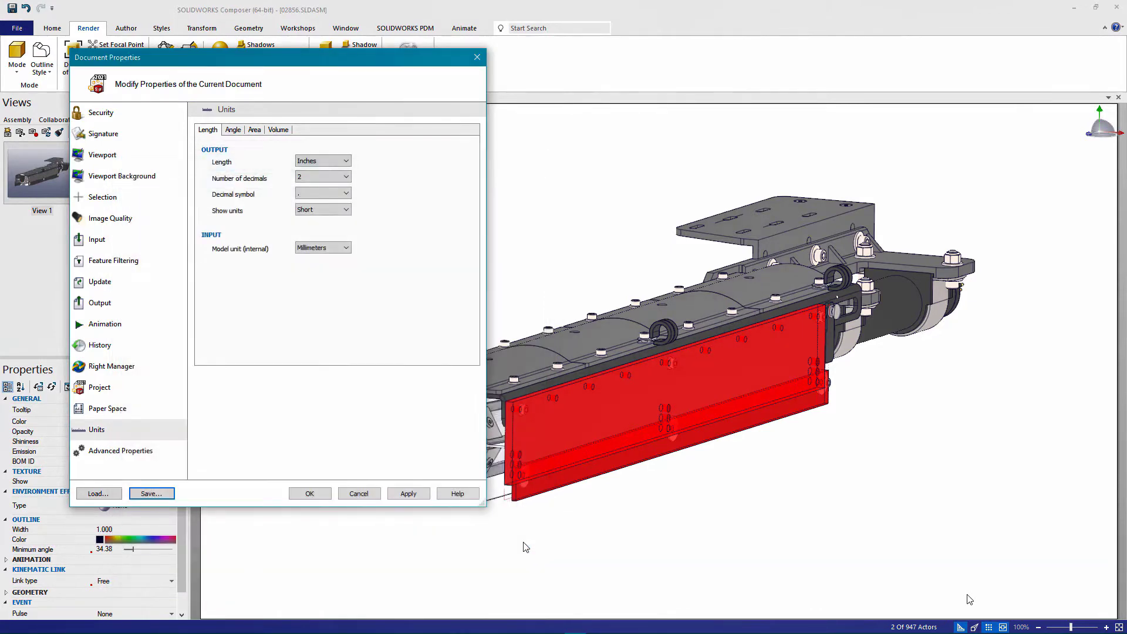
Step: Accept the document properties and update View 1 with the current viewport
{"action": "left_click", "coordinate": [321, 497]}
{"action": "right_click", "coordinate": [60, 180]}
{"action": "left_click", "coordinate": [64, 187]}
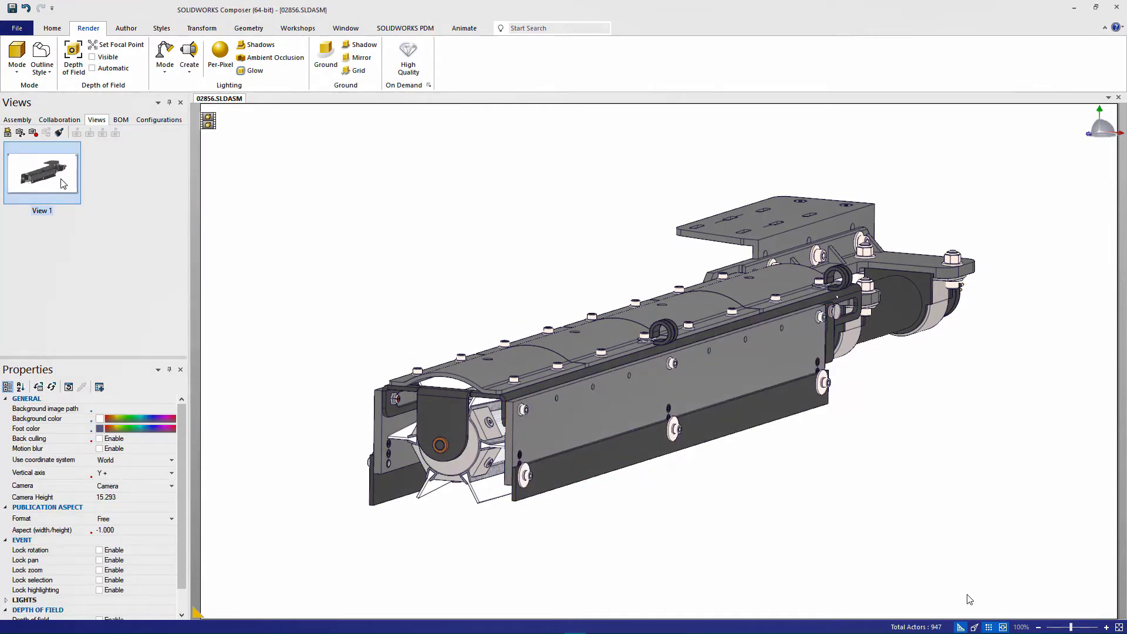
Step: Select the whole brush roller subassembly 02756 inside the housing and hide all other parts
{"action": "left_click", "coordinate": [475, 469]}
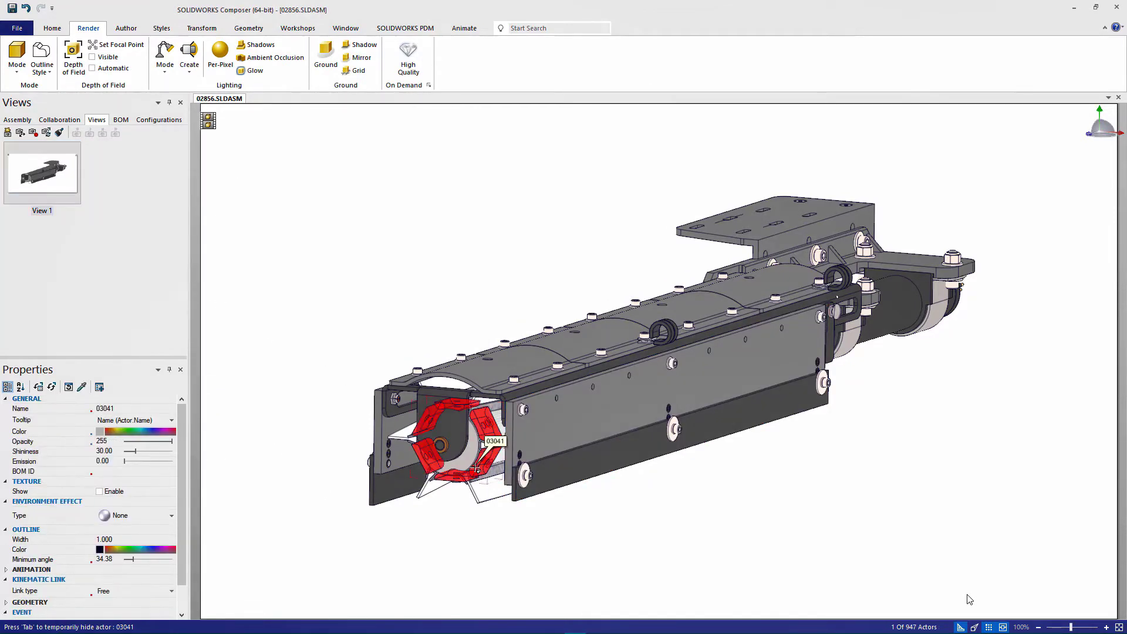
{"action": "left_click", "coordinate": [476, 469], "text": "alt"}
{"action": "left_click", "coordinate": [476, 469], "text": "alt"}
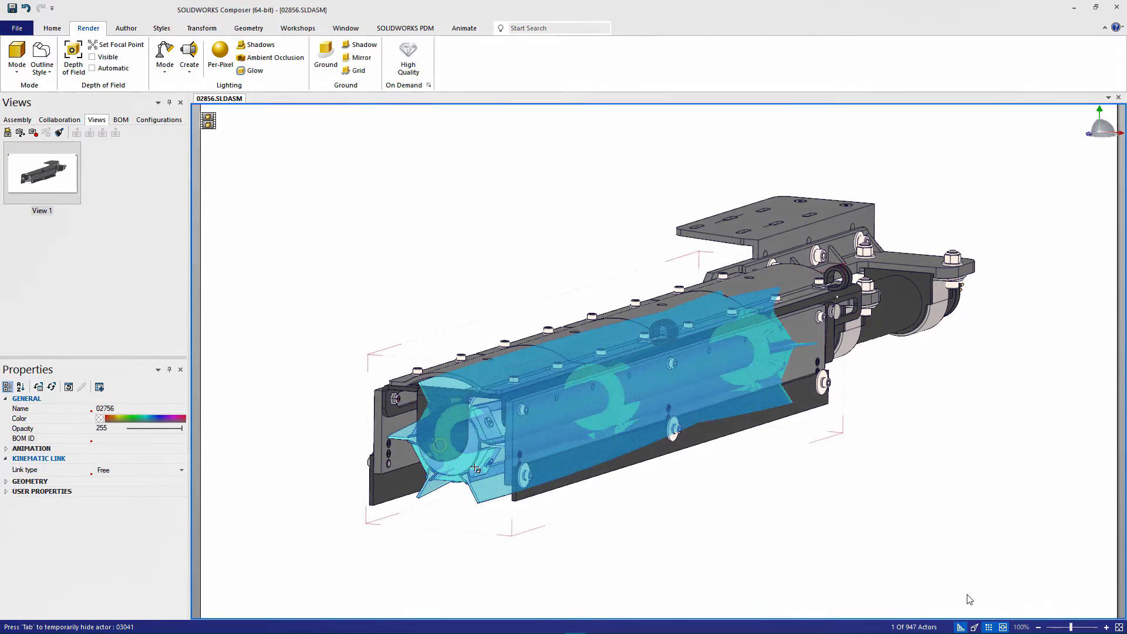
{"action": "right_click", "coordinate": [475, 469]}
{"action": "left_click", "coordinate": [493, 458]}
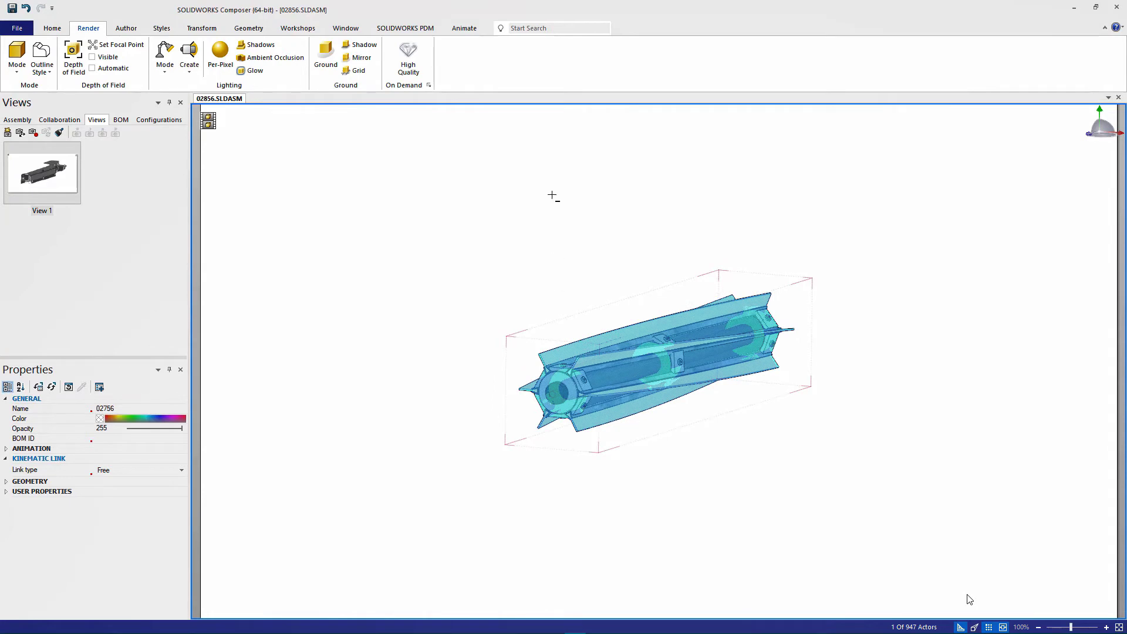
Step: Deselect the isolated brush roller and capture an enlarged view of it as a new view
{"action": "middle_click_drag", "start_coordinate": [552, 195], "coordinate": [588, 349], "text": "shift"}
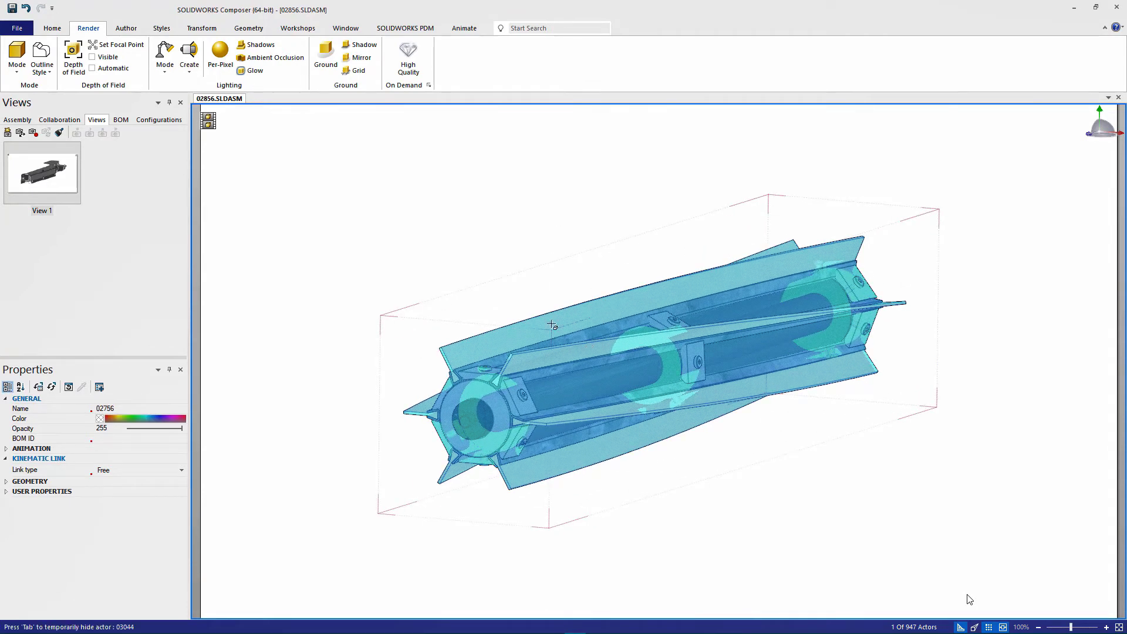
{"action": "left_click", "coordinate": [432, 264]}
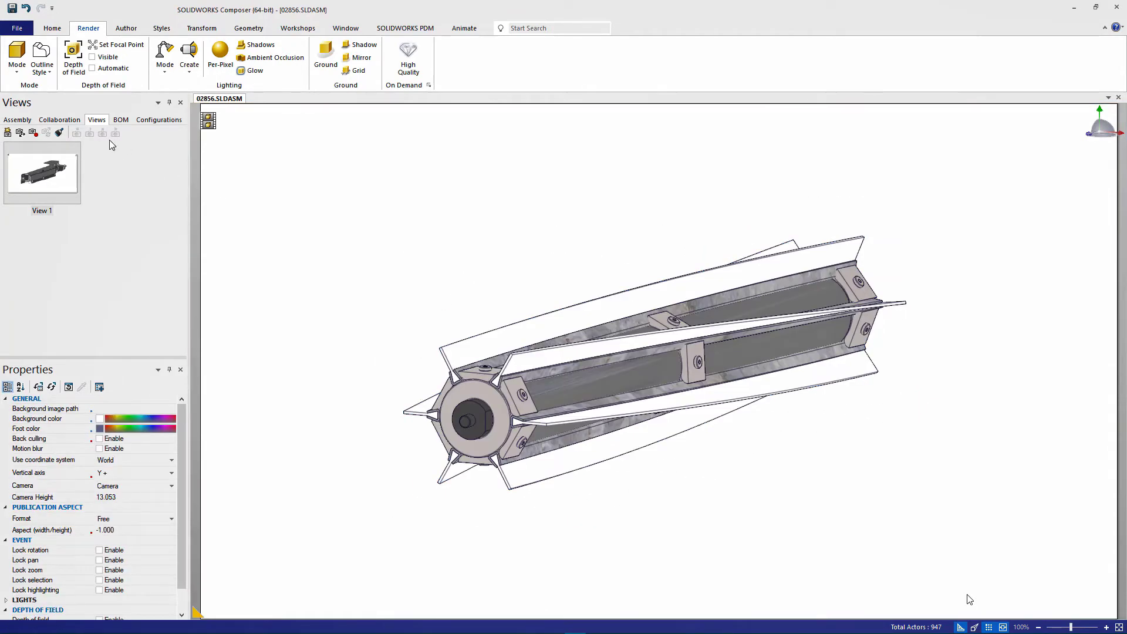
{"action": "left_click", "coordinate": [8, 132]}
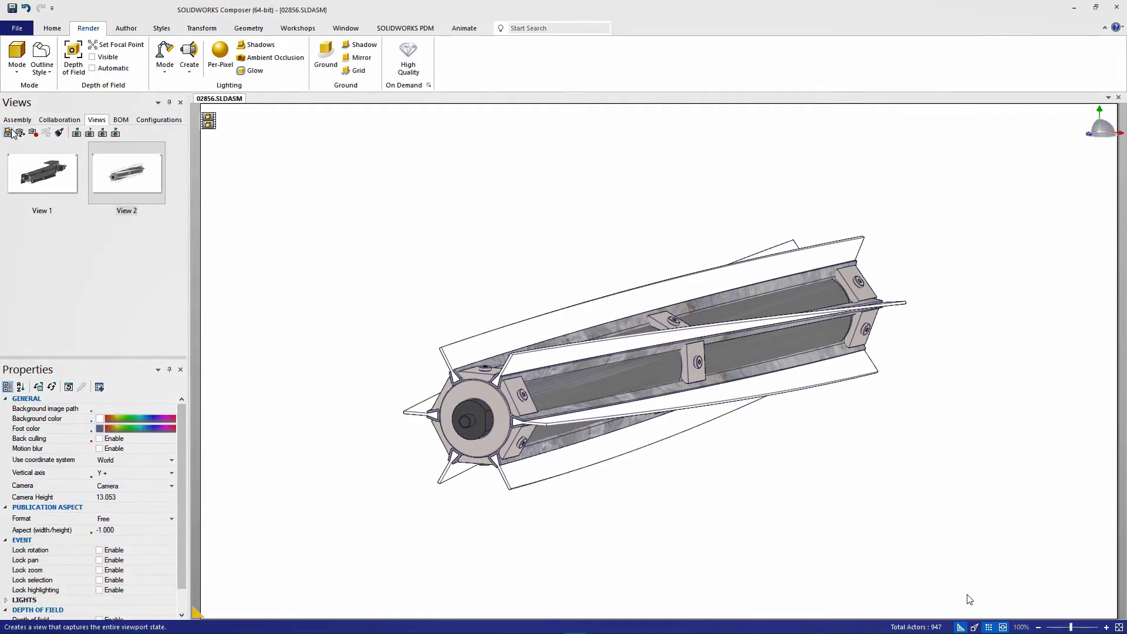
Step: Create a custom view storing only the camera position of the enlarged brush roller, and restore View 1
{"action": "left_click", "coordinate": [19, 133]}
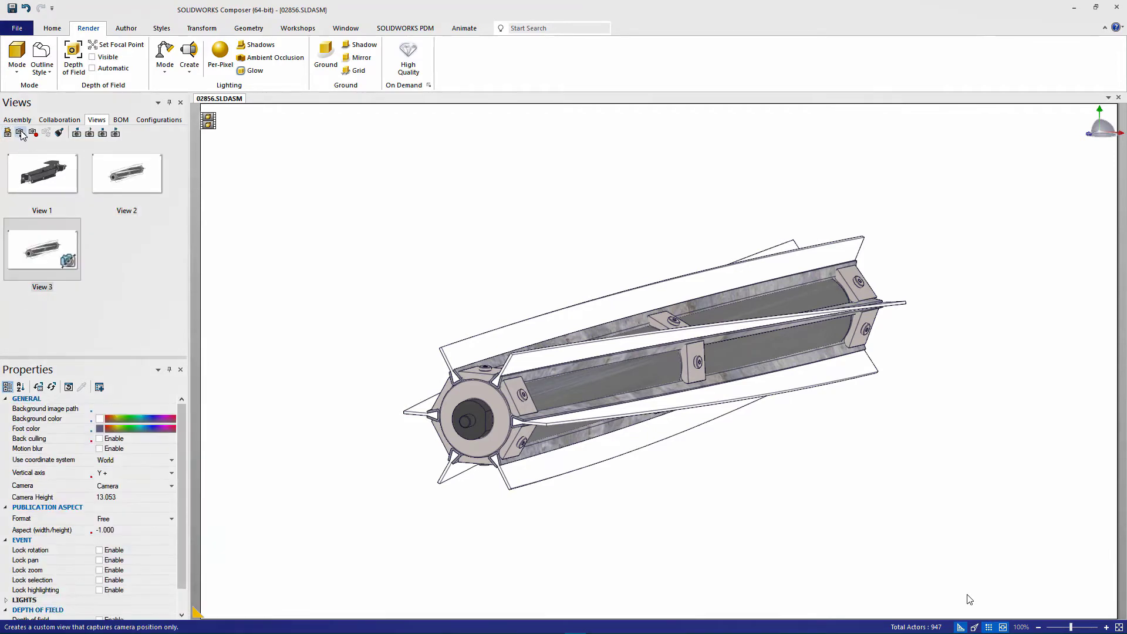
{"action": "left_click", "coordinate": [43, 176]}
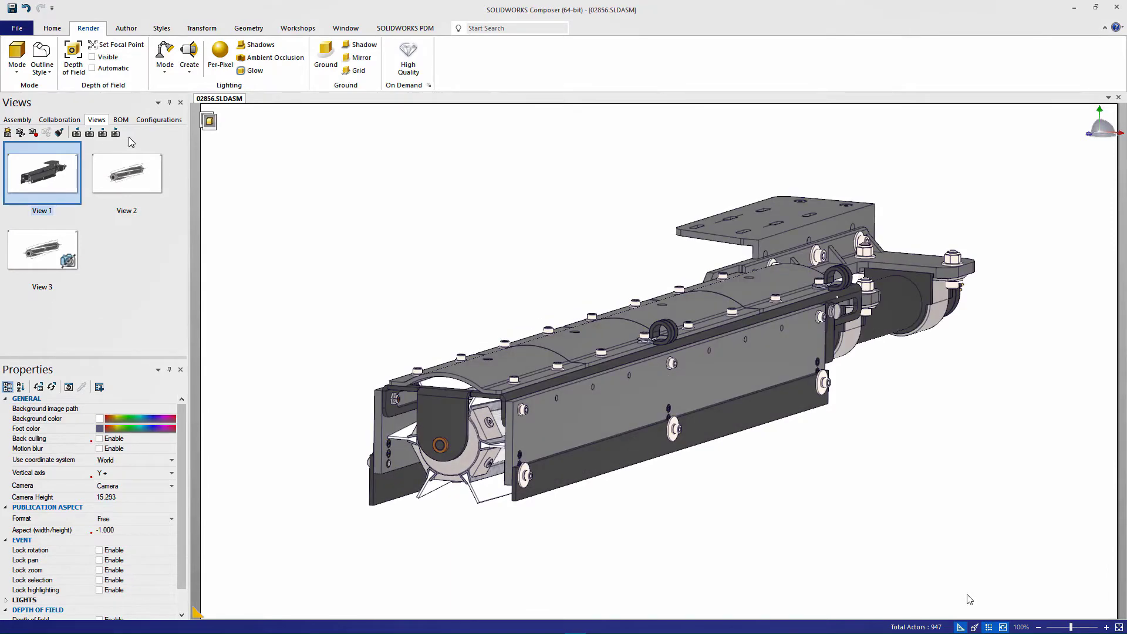
Step: Dock the Configurations list separately beside the viewport and activate the BRUSH, RUBBER 3D PRINT configuration
{"action": "left_click", "coordinate": [159, 121]}
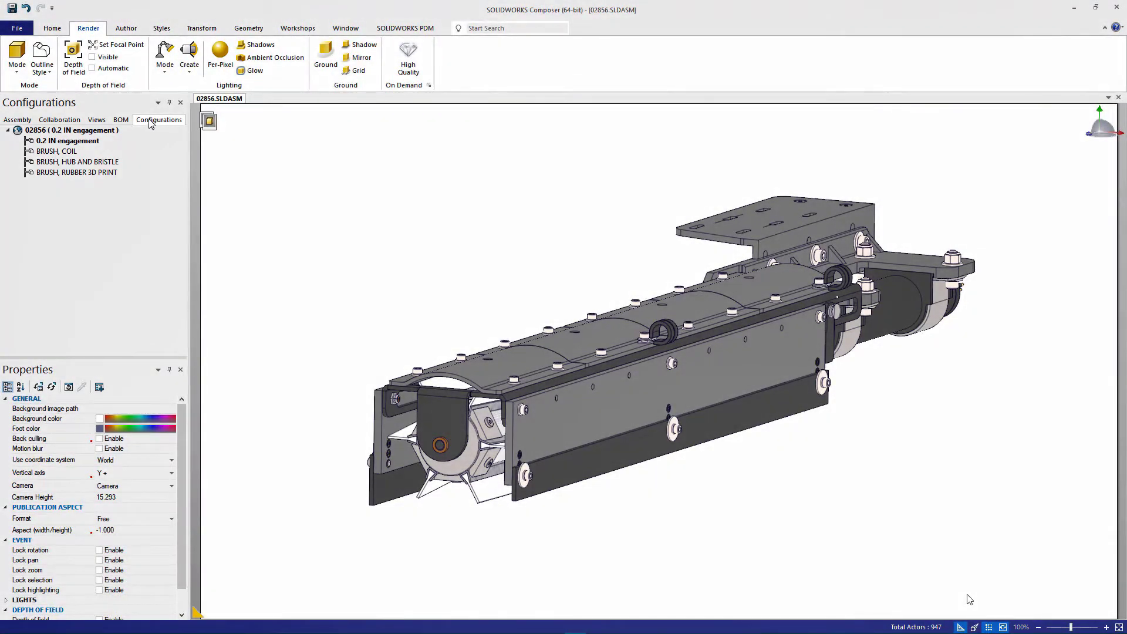
{"action": "left_click_drag", "start_coordinate": [151, 122], "coordinate": [1107, 360]}
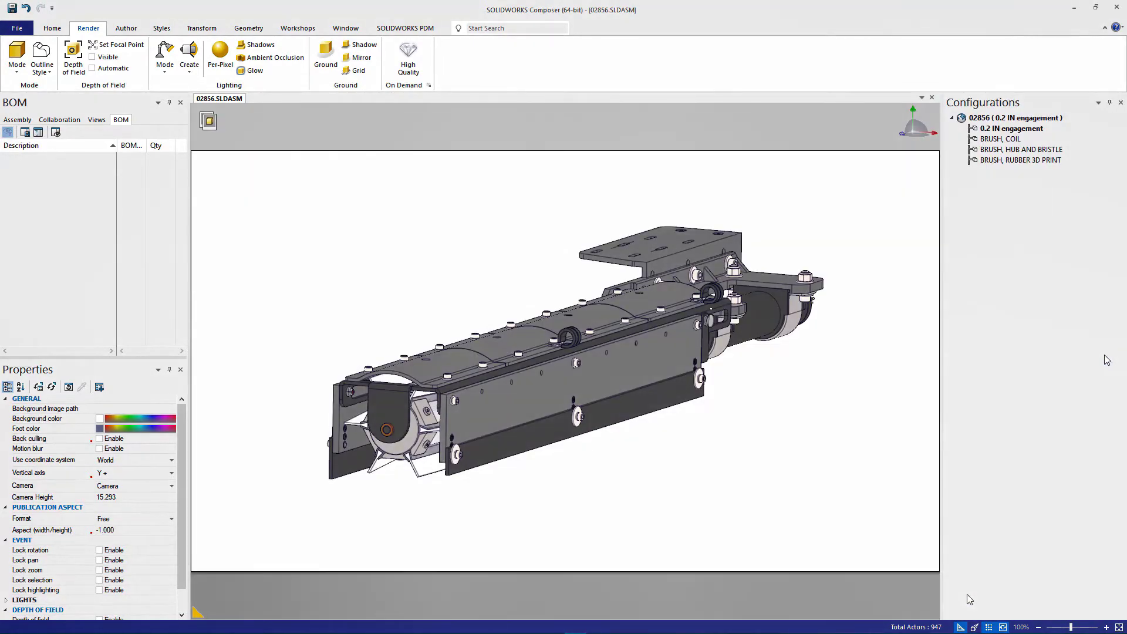
{"action": "double_click", "coordinate": [998, 160]}
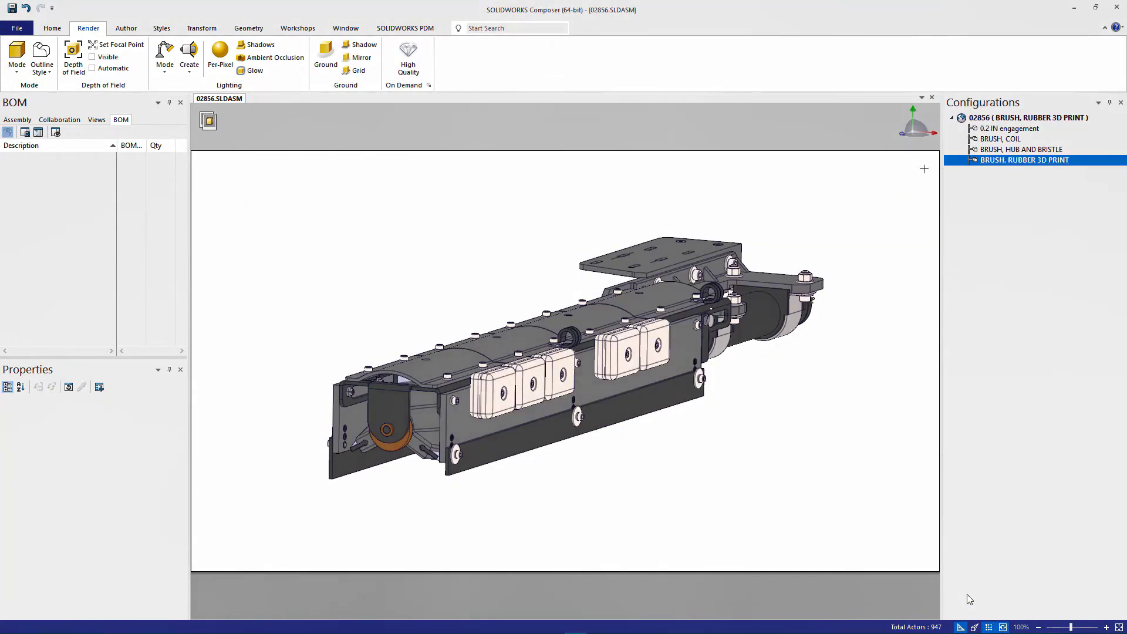
Step: Select the rubber brush part 03048 inside the housing and hide all other parts
{"action": "left_click", "coordinate": [414, 433]}
{"action": "right_click", "coordinate": [413, 433]}
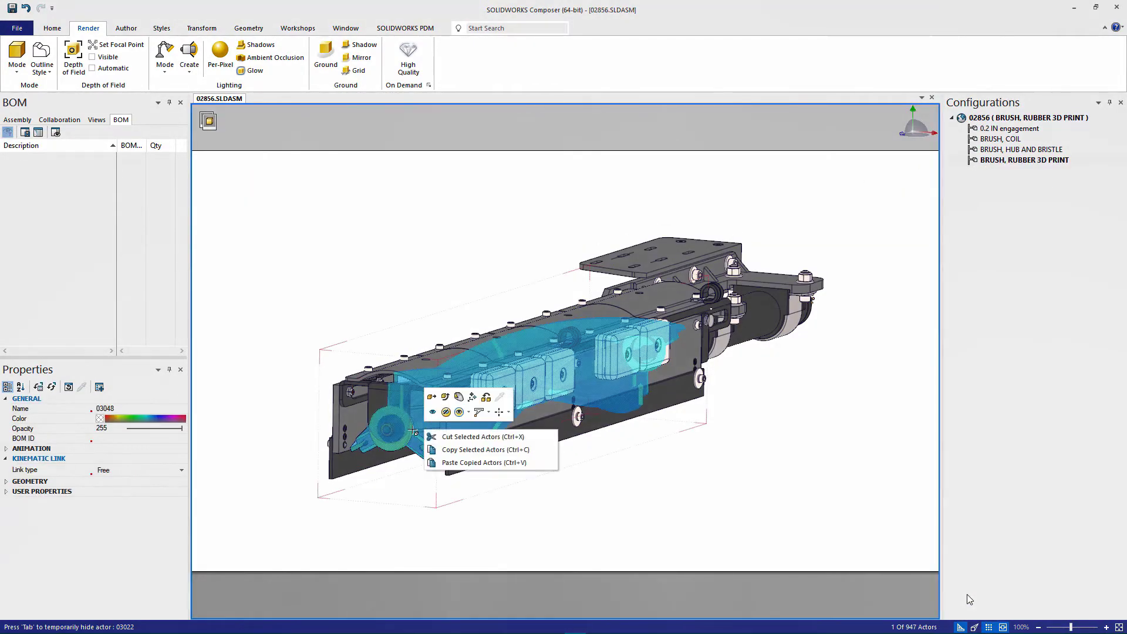
{"action": "left_click", "coordinate": [432, 417]}
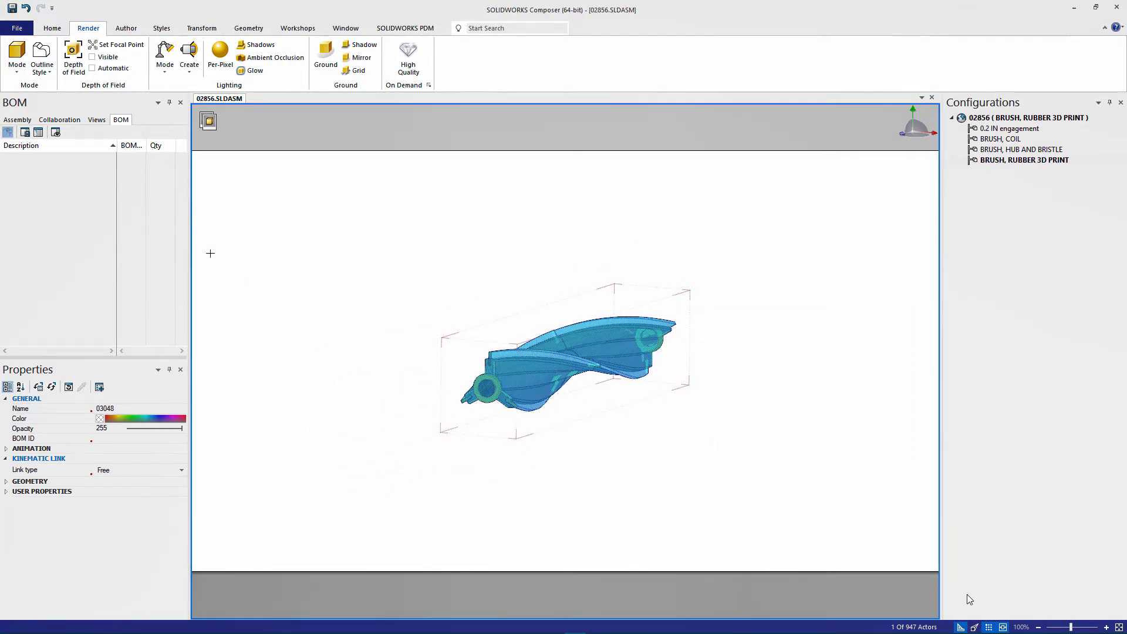
Step: Apply the View 3 camera position to the isolated rubber brush and capture it as a new view
{"action": "left_click", "coordinate": [97, 120]}
{"action": "left_click", "coordinate": [49, 247]}
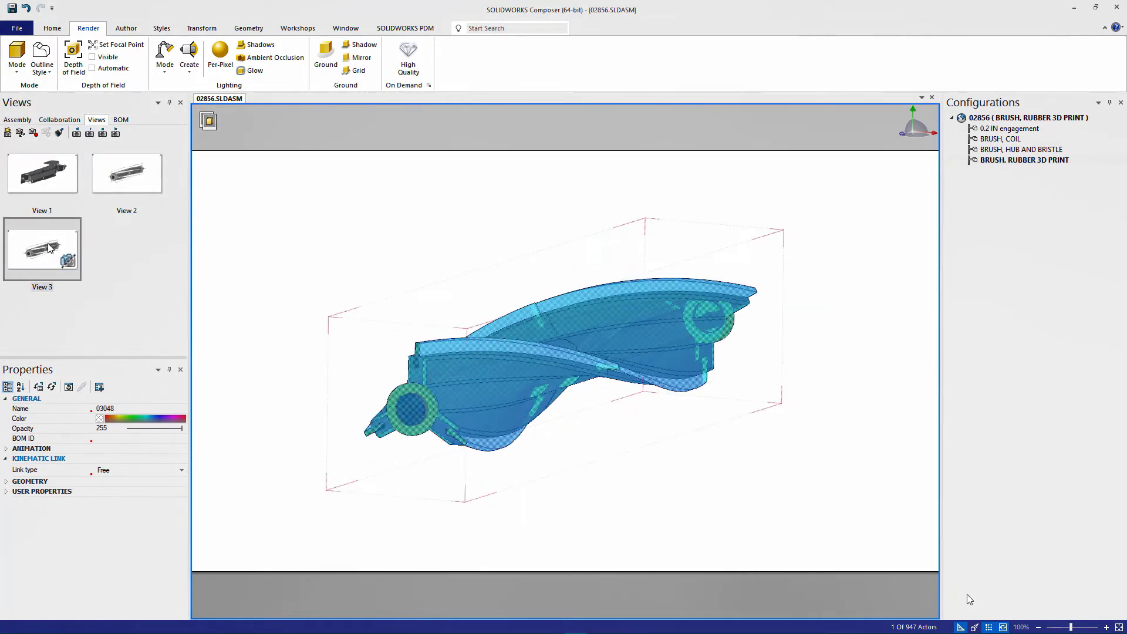
{"action": "left_click", "coordinate": [7, 132]}
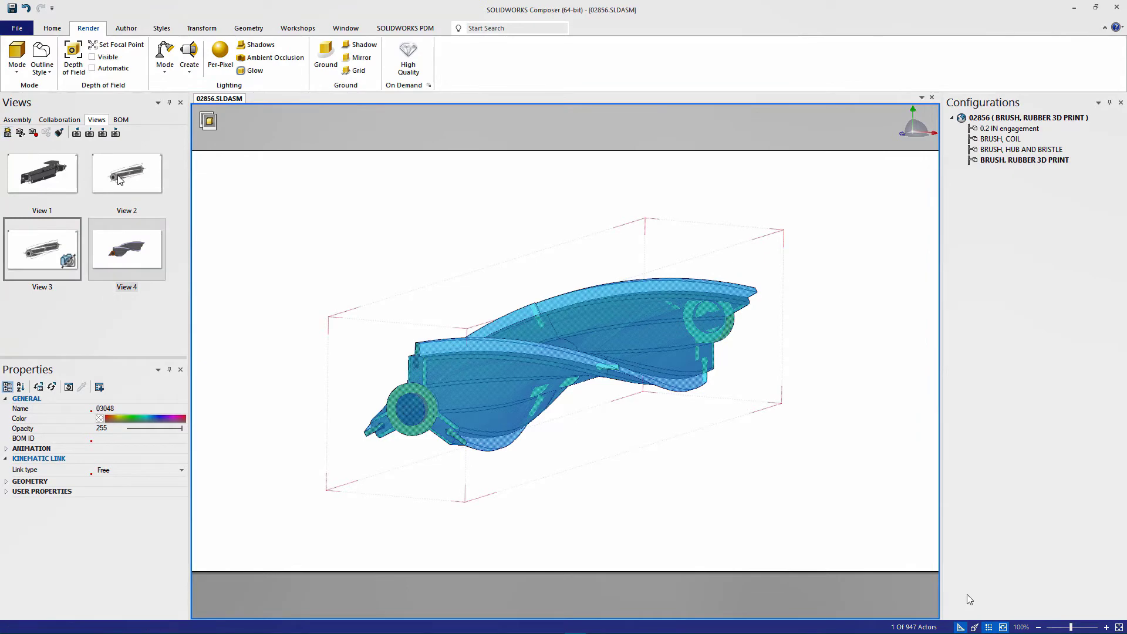
Step: Restore View 2 and select the 0.2 IN engagement configuration in the assembly tree
{"action": "left_click", "coordinate": [134, 182]}
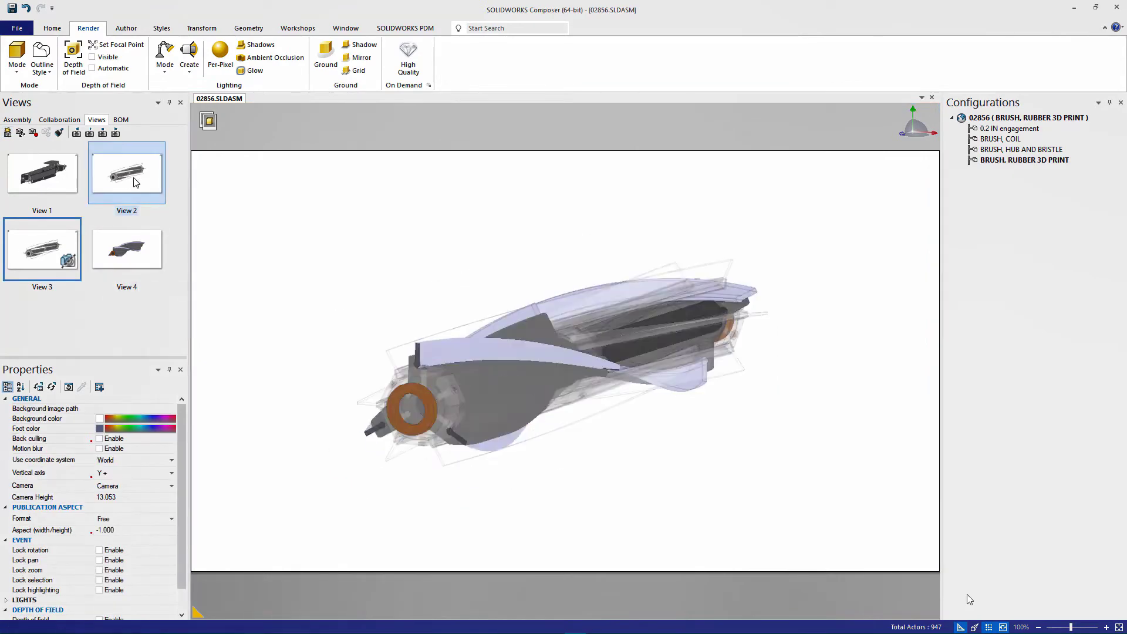
{"action": "left_click", "coordinate": [18, 120]}
{"action": "left_click", "coordinate": [89, 167]}
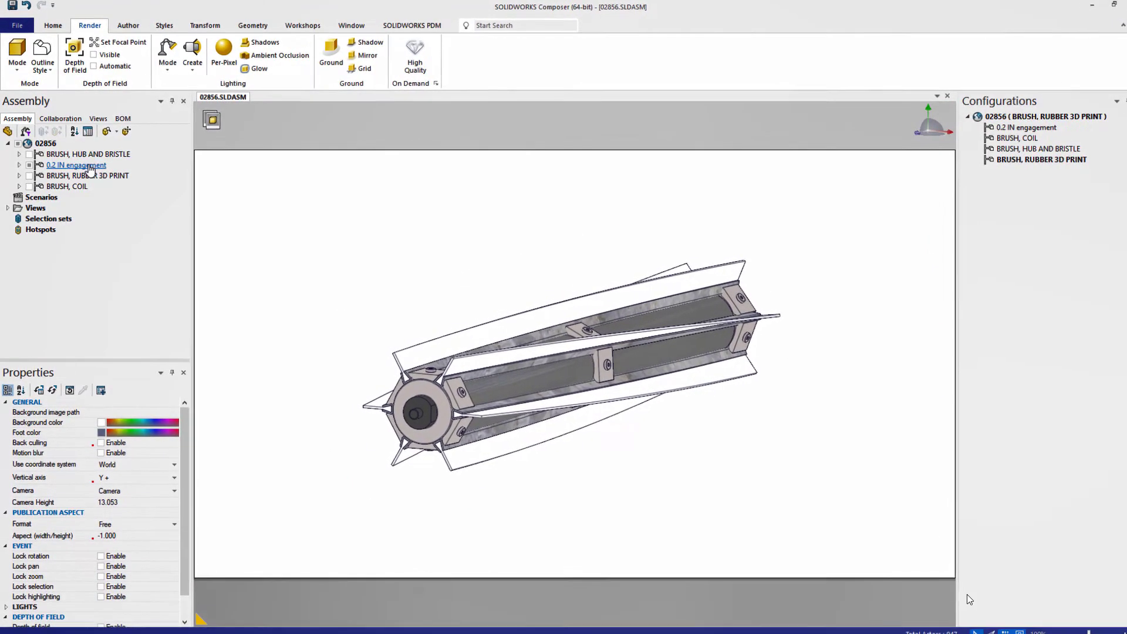
{"action": "left_click", "coordinate": [90, 167]}
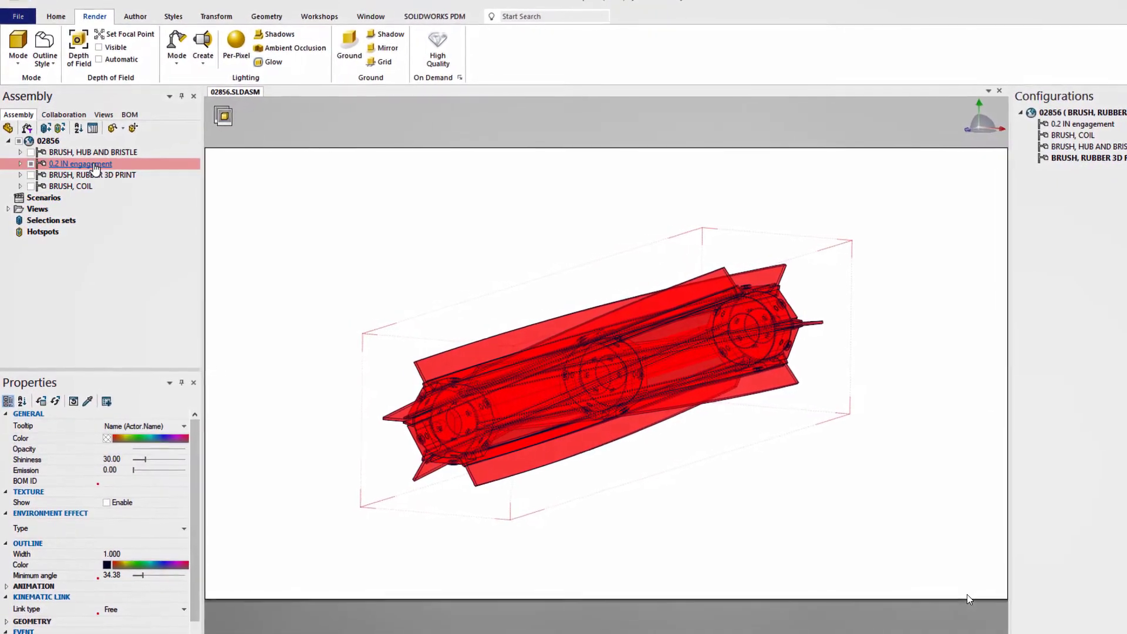
Step: Enable highlighting of invisible actors belonging to the selection in the application's selection preferences, and accept the change
{"action": "left_click", "coordinate": [18, 13]}
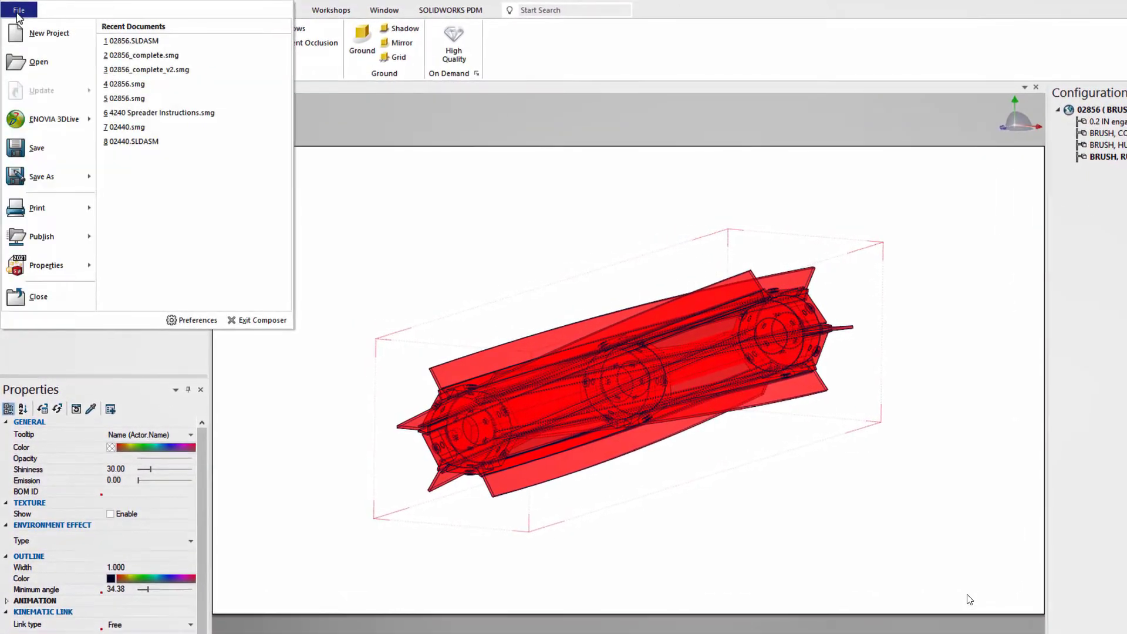
{"action": "left_click", "coordinate": [194, 323]}
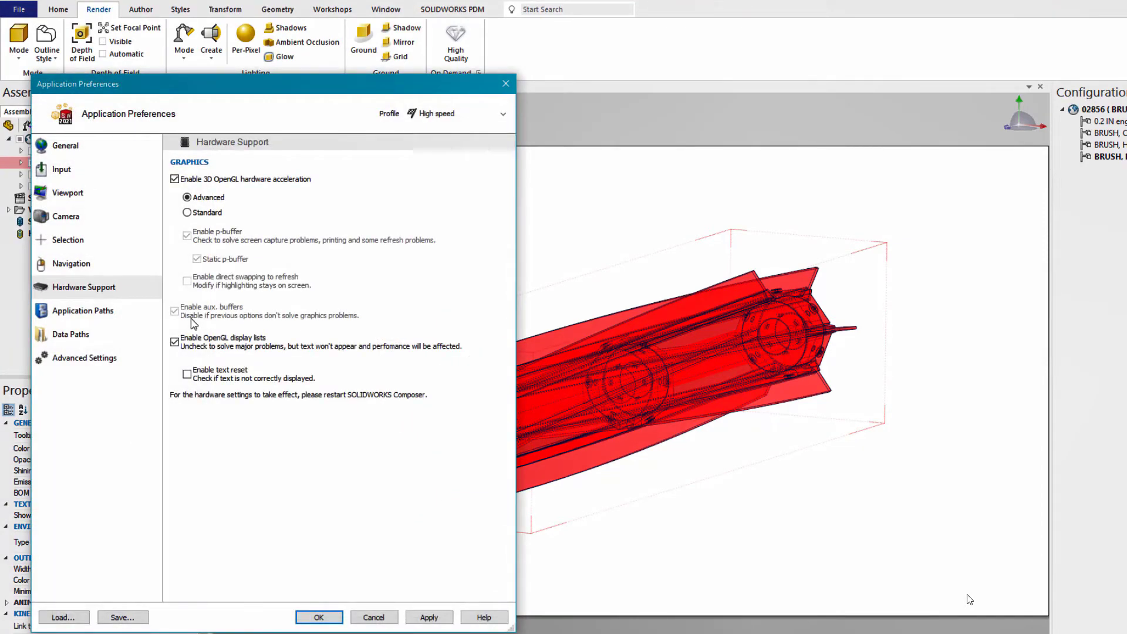
{"action": "left_click", "coordinate": [82, 242]}
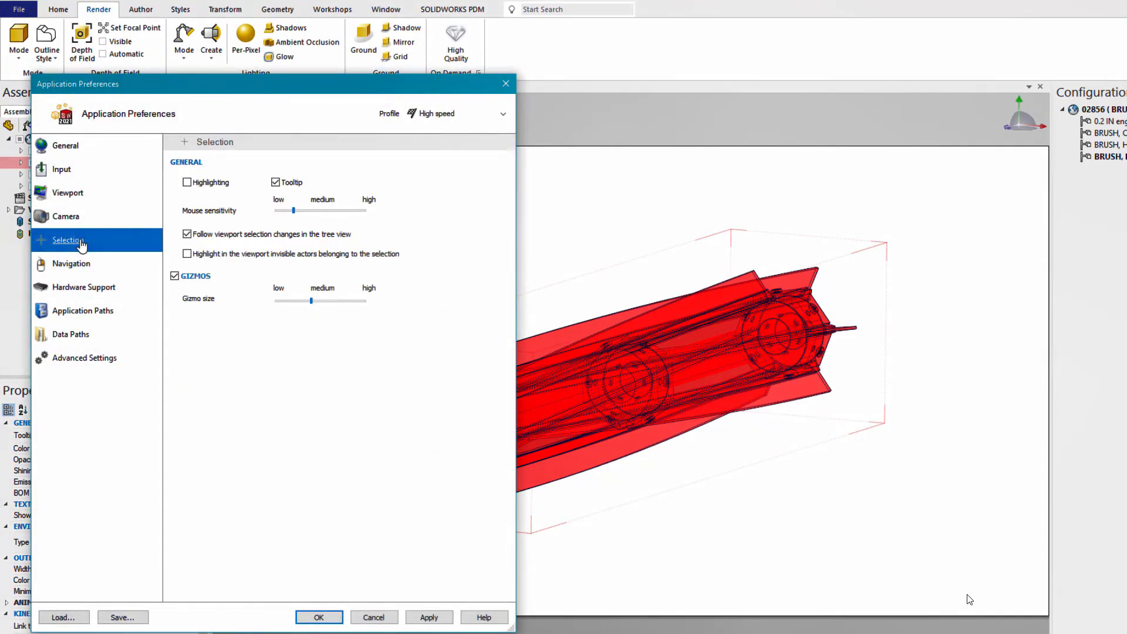
{"action": "left_click", "coordinate": [187, 254]}
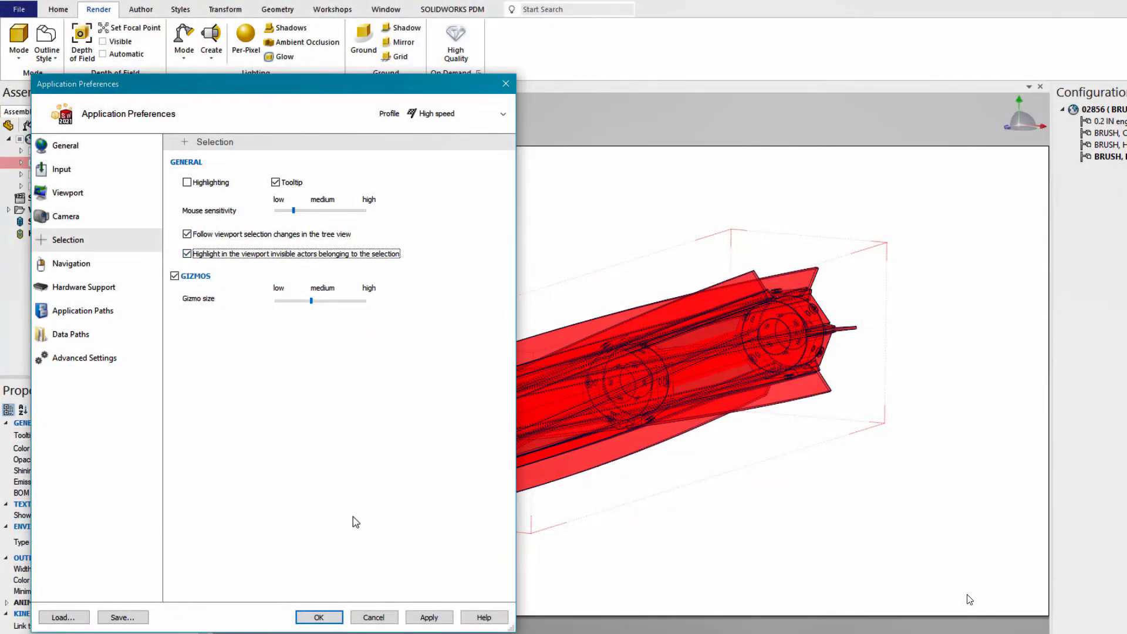
{"action": "left_click", "coordinate": [443, 618]}
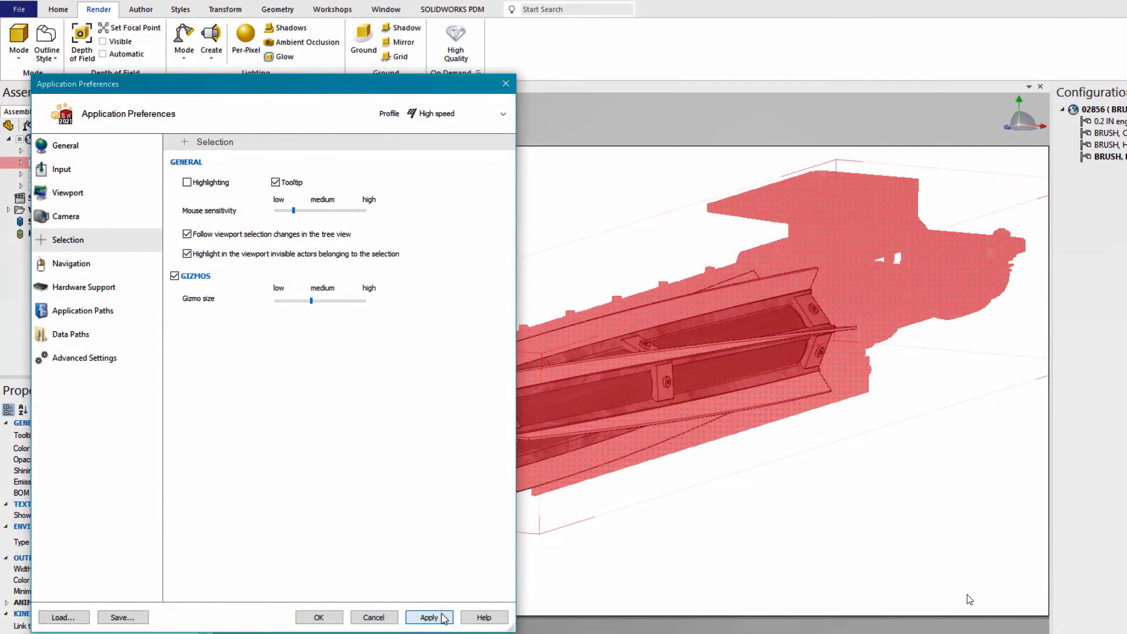
{"action": "left_click", "coordinate": [319, 617]}
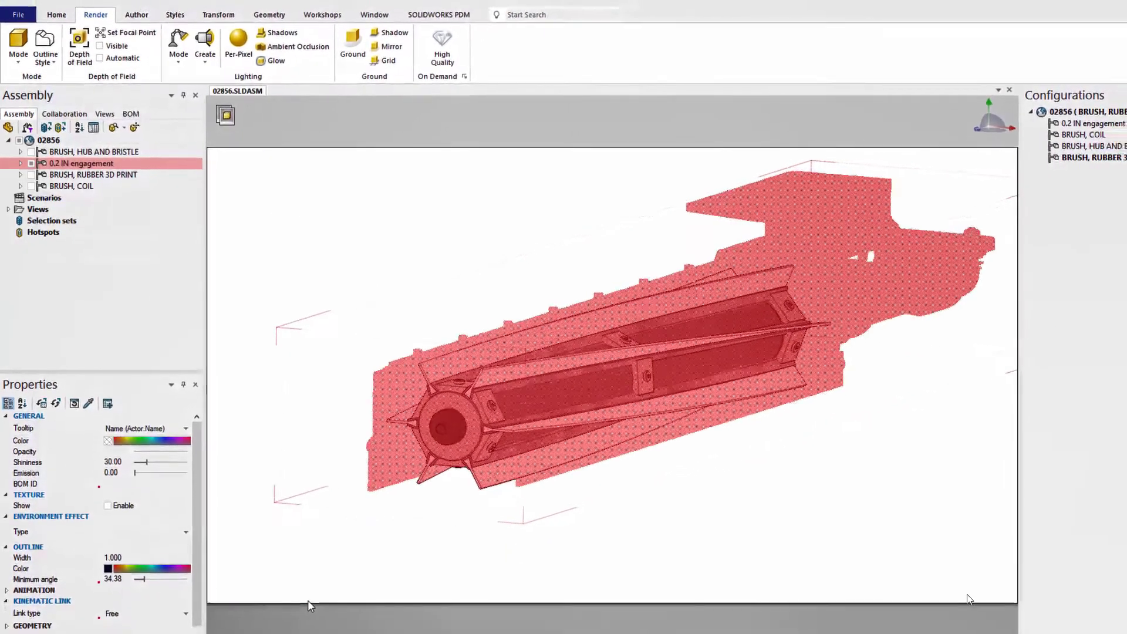
Step: Deselect the configuration and select all instances of the brush strip 03044 on the roller
{"action": "left_click", "coordinate": [264, 481]}
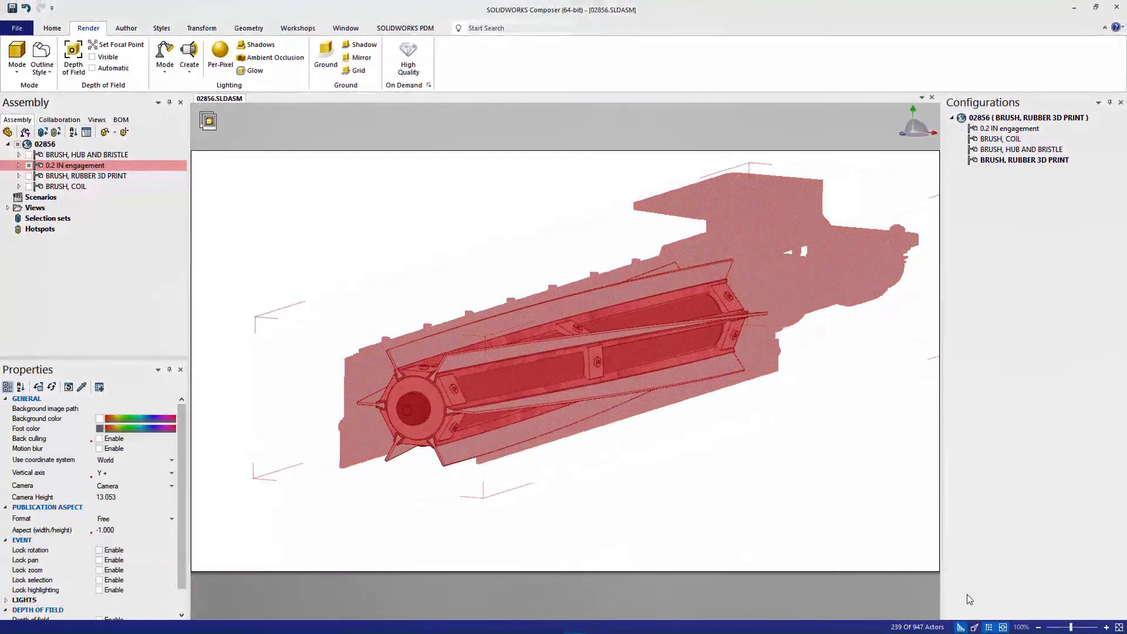
{"action": "left_click", "coordinate": [240, 440]}
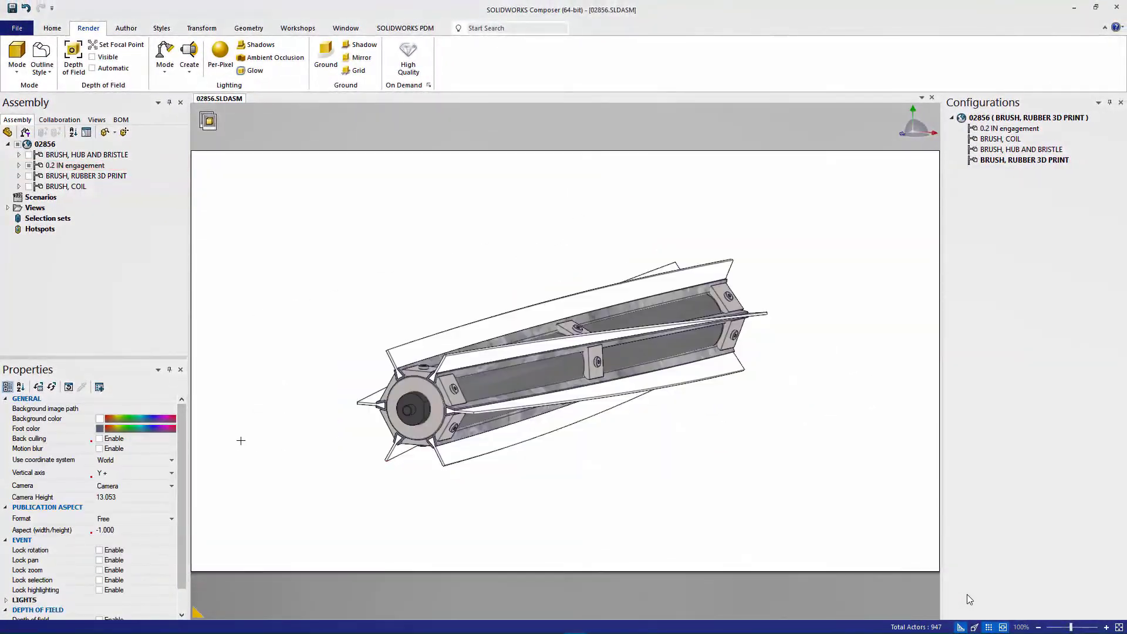
{"action": "right_click", "coordinate": [412, 291]}
{"action": "left_click", "coordinate": [509, 274]}
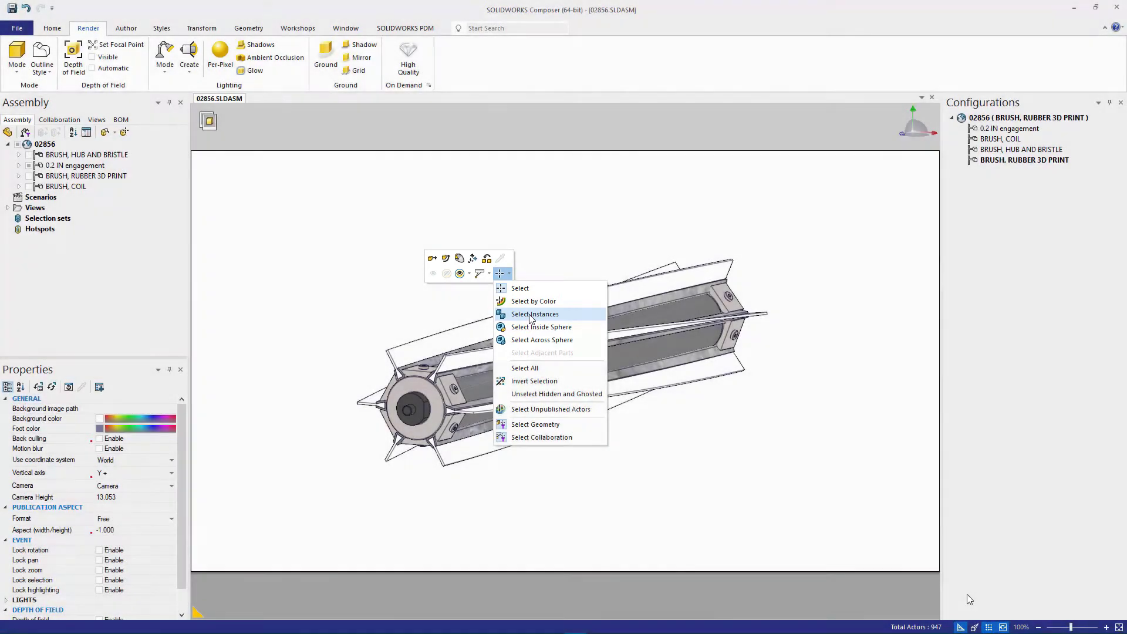
{"action": "left_click", "coordinate": [531, 314]}
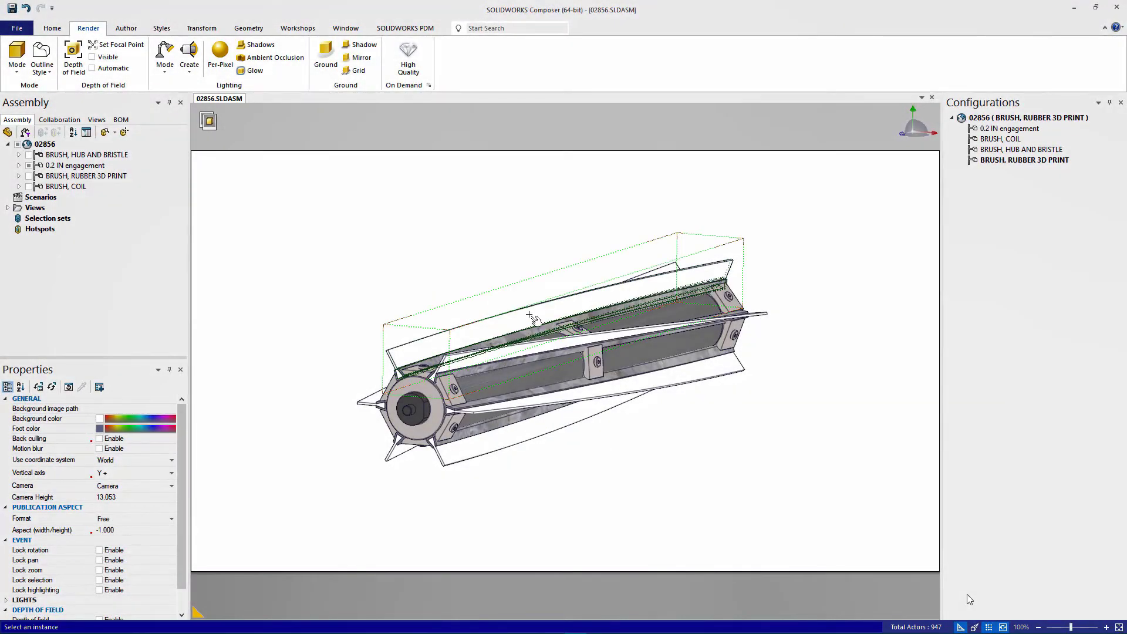
{"action": "left_click", "coordinate": [531, 315]}
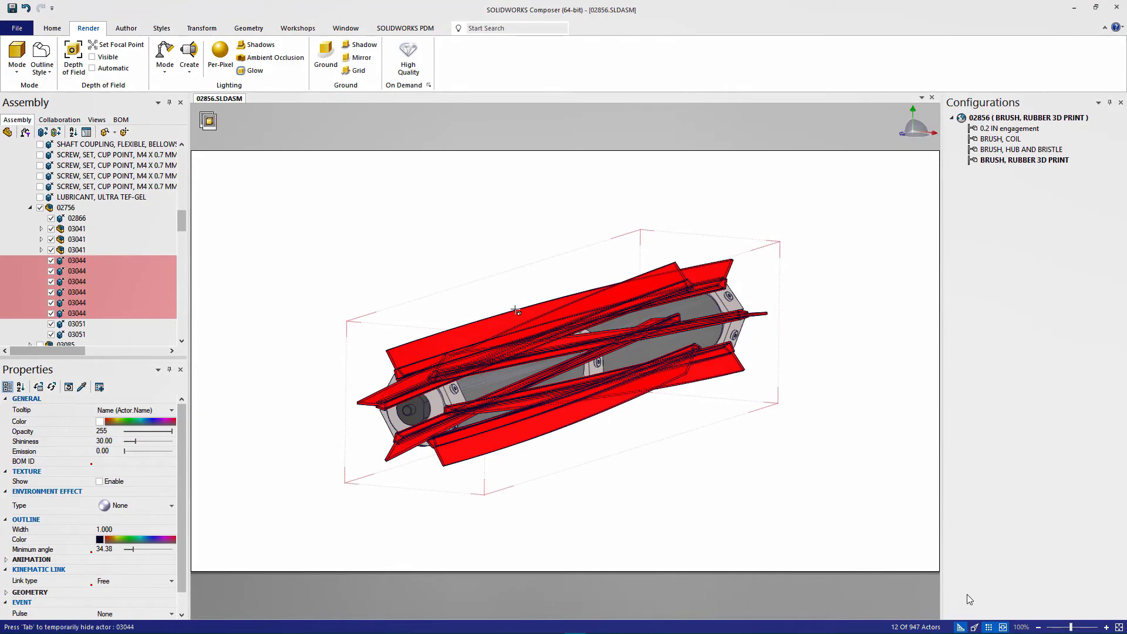
Step: Explode the selected 03044 strips cylindrically outward around the roller's long axis
{"action": "left_click", "coordinate": [201, 29]}
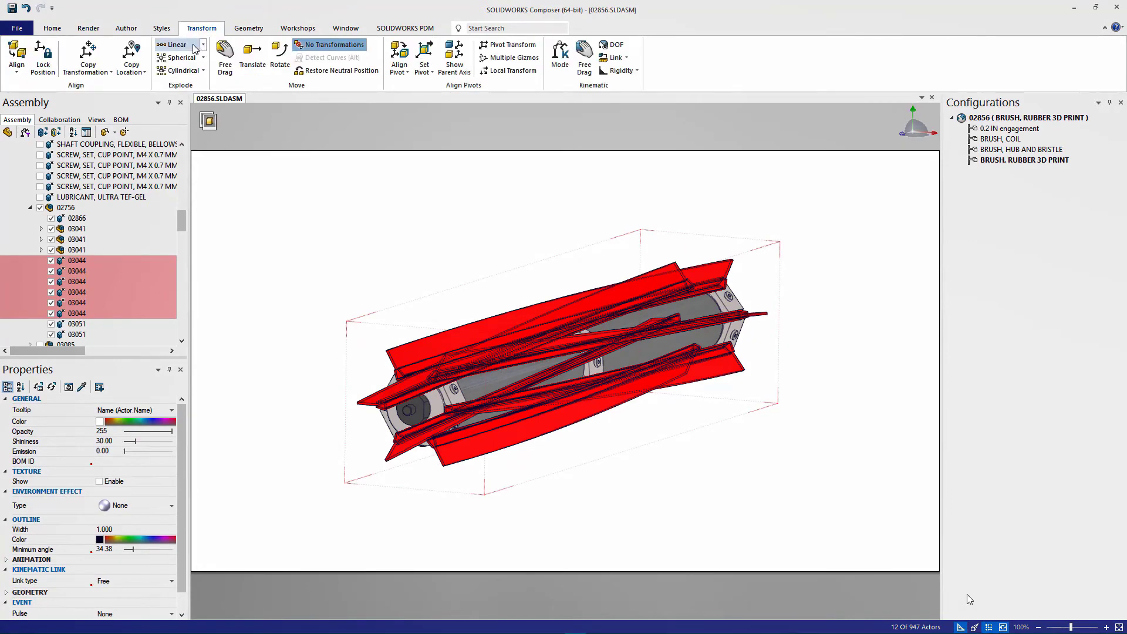
{"action": "left_click", "coordinate": [179, 71]}
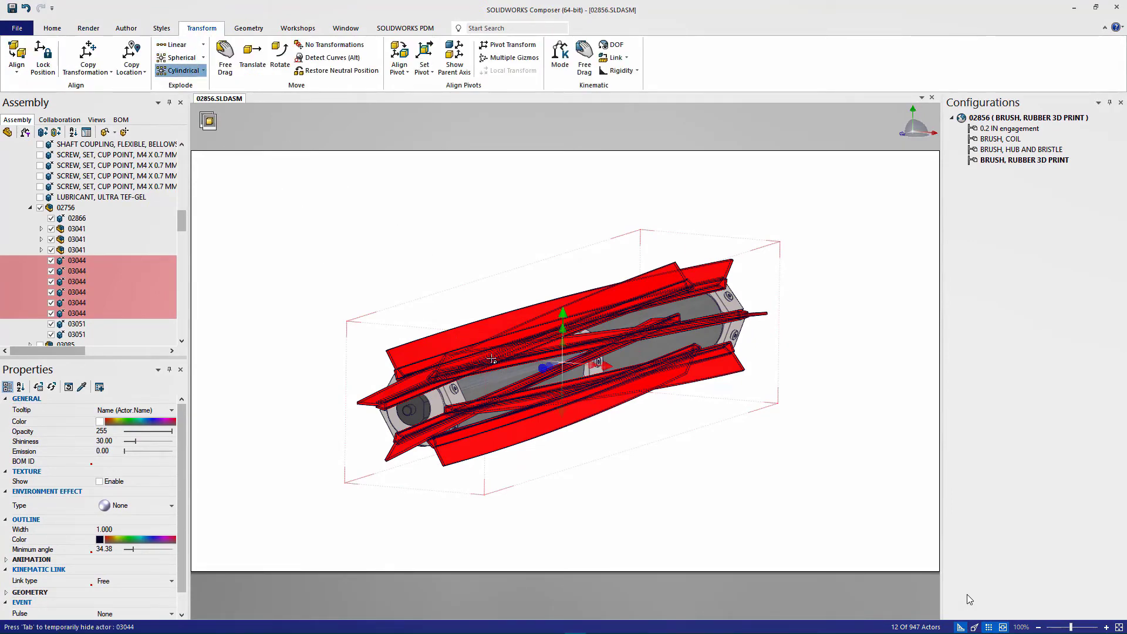
{"action": "mouse_move", "coordinate": [542, 368]}
{"action": "left_mouse_down"}
{"action": "mouse_move", "coordinate": [513, 376]}
{"action": "mouse_move", "coordinate": [500, 362]}
{"action": "left_mouse_up"}
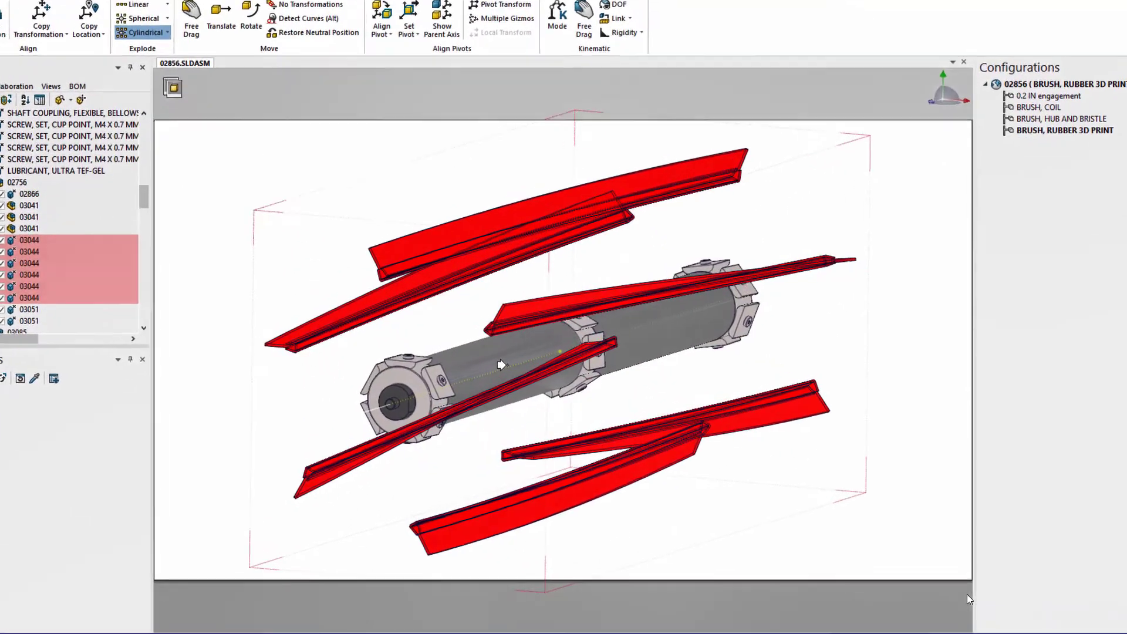
Step: Deselect the strips and add labels for strip 03044, end hub 03041 and shaft 02866 beside the exploded roller
{"action": "left_click", "coordinate": [436, 321]}
{"action": "right_click_drag", "start_coordinate": [436, 322], "coordinate": [431, 298]}
{"action": "right_click", "coordinate": [432, 298]}
{"action": "left_click", "coordinate": [511, 279]}
{"action": "left_click", "coordinate": [318, 287]}
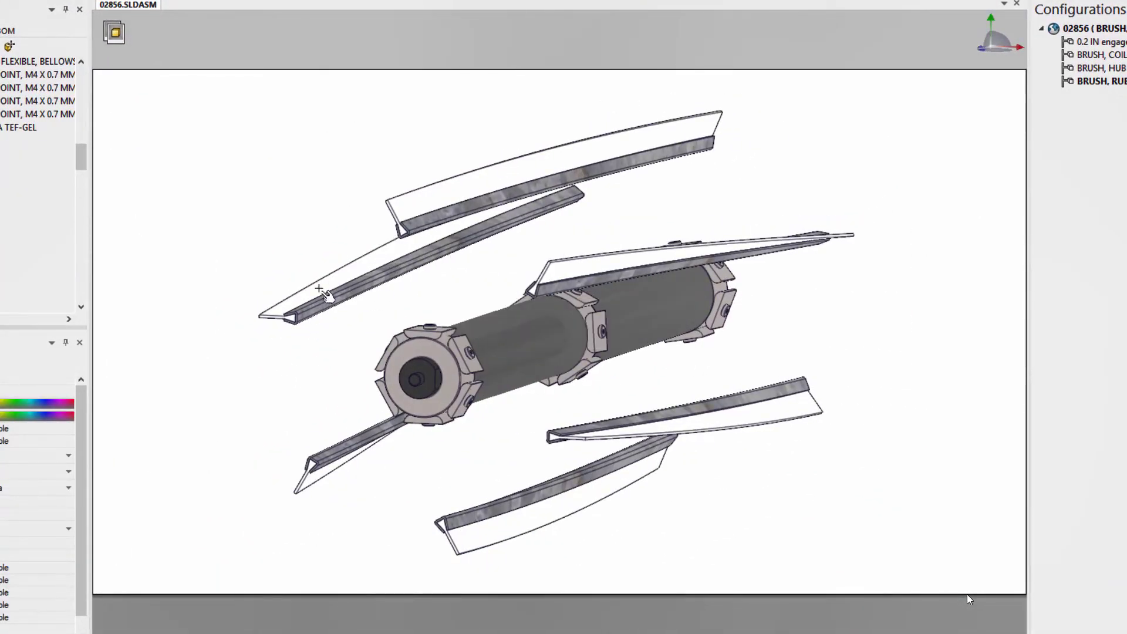
{"action": "left_click", "coordinate": [227, 243]}
{"action": "left_click", "coordinate": [397, 359]}
{"action": "left_click", "coordinate": [249, 381]}
{"action": "left_click", "coordinate": [425, 394]}
{"action": "left_click", "coordinate": [241, 519]}
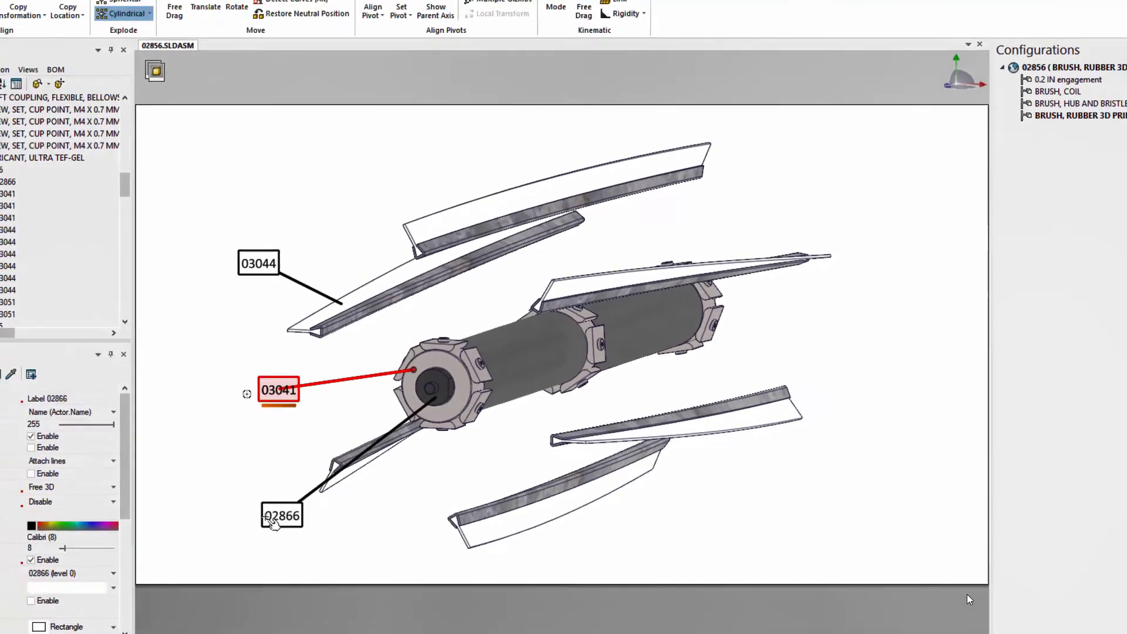
Step: Label the low-profile socket head screw on the middle hub below the roller, and capture the labelled exploded arrangement as a new view
{"action": "left_click", "coordinate": [602, 333]}
{"action": "left_click", "coordinate": [516, 568]}
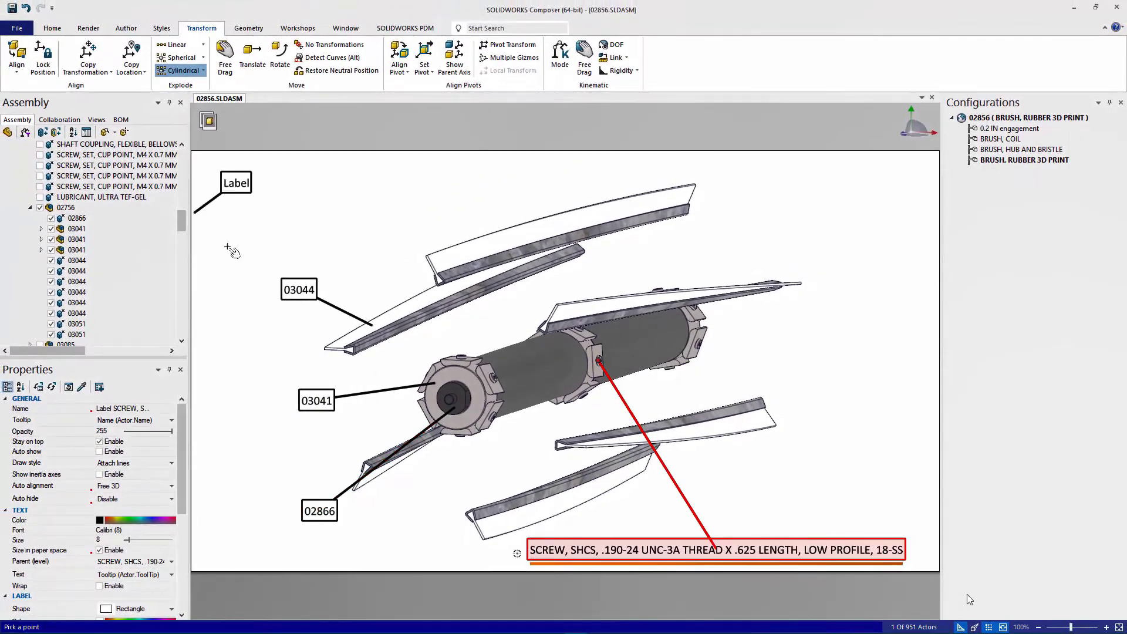
{"action": "left_click", "coordinate": [96, 119]}
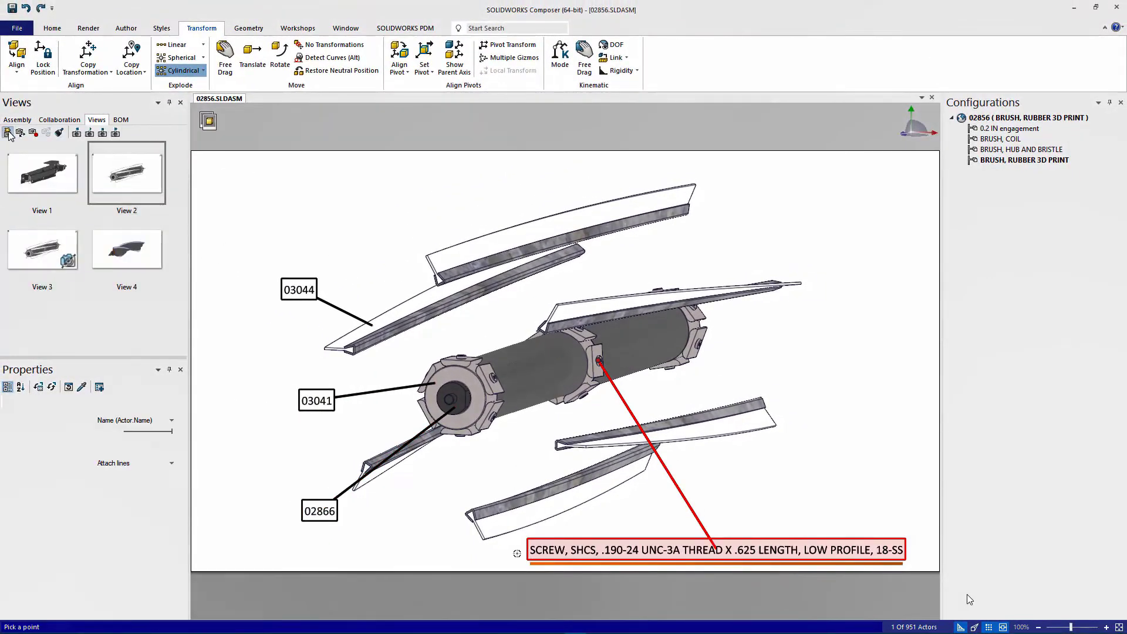
{"action": "left_click", "coordinate": [8, 133]}
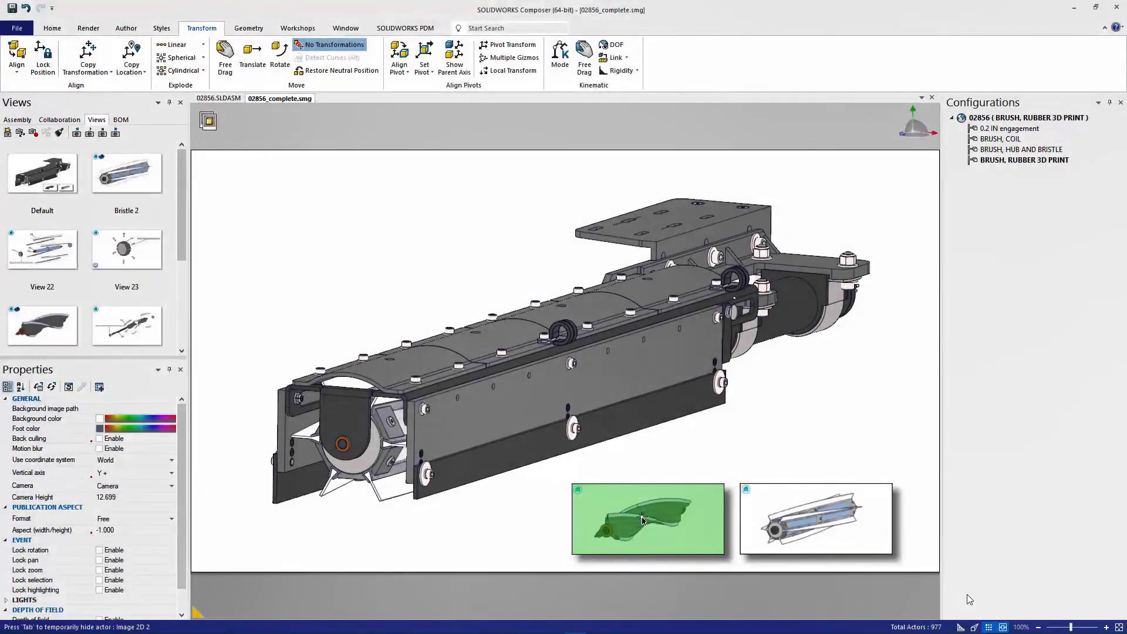
Step: In 02856_complete.smg, follow the linked image to the rubber brush view and trigger its exploded-view link
{"action": "left_click", "coordinate": [642, 519]}
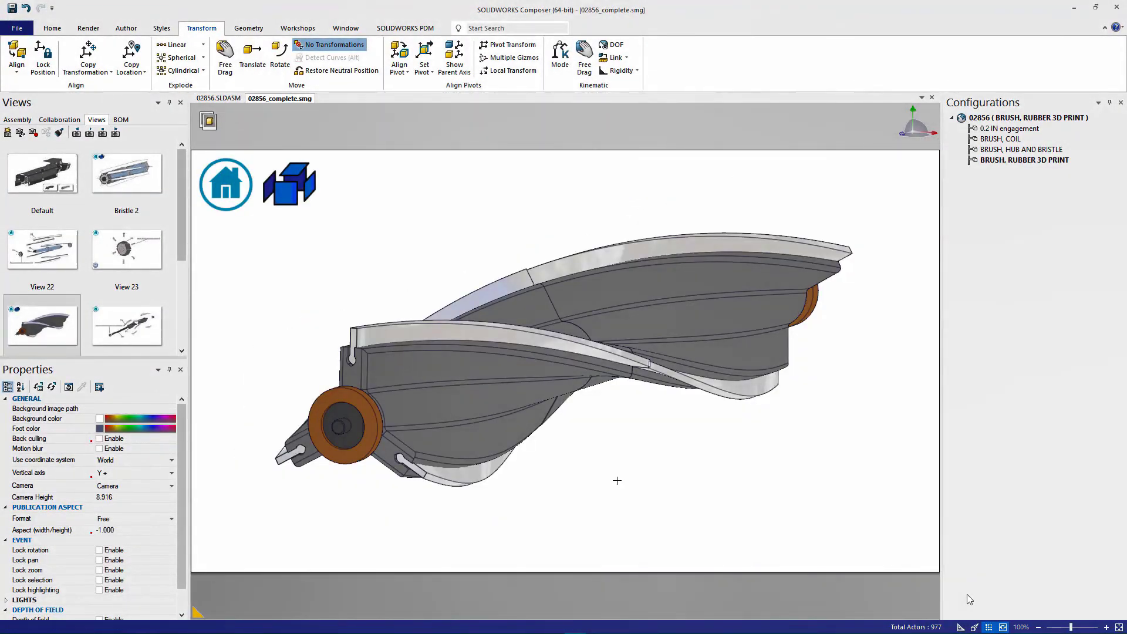
{"action": "left_click", "coordinate": [296, 195]}
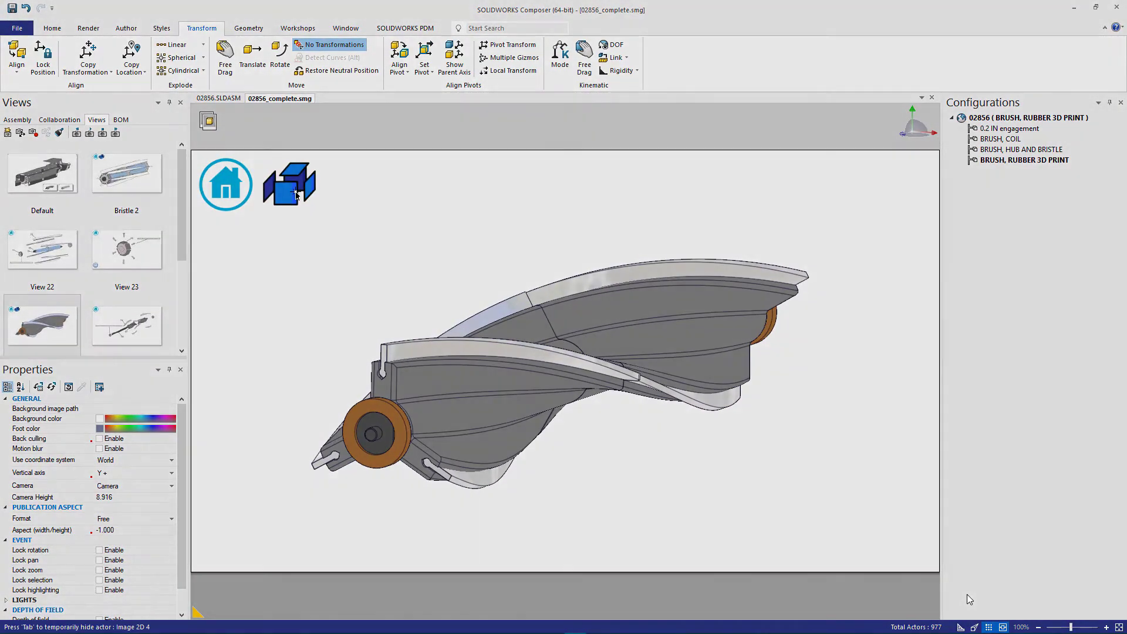